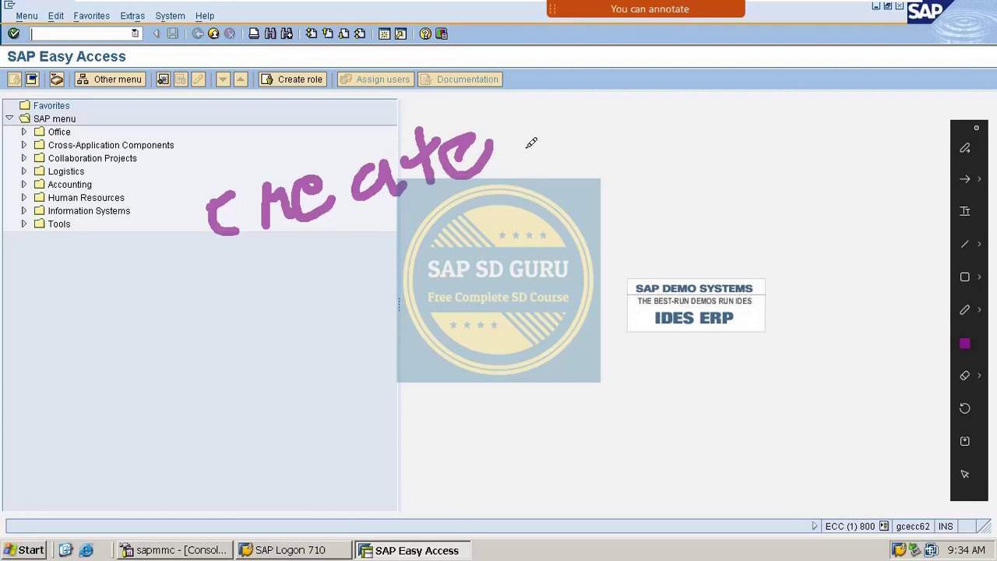
{"action": "mouse_move", "coordinate": [532, 142]}
{"action": "left_mouse_down"}
{"action": "mouse_move", "coordinate": [635, 114]}
{"action": "mouse_move", "coordinate": [716, 75]}
{"action": "left_mouse_up"}
{"action": "mouse_move", "coordinate": [731, 117]}
{"action": "left_mouse_down"}
{"action": "mouse_move", "coordinate": [749, 98]}
{"action": "mouse_move", "coordinate": [838, 87]}
{"action": "mouse_move", "coordinate": [855, 111]}
{"action": "mouse_move", "coordinate": [896, 82]}
{"action": "mouse_move", "coordinate": [909, 50]}
{"action": "mouse_move", "coordinate": [955, 117]}
{"action": "left_mouse_up"}
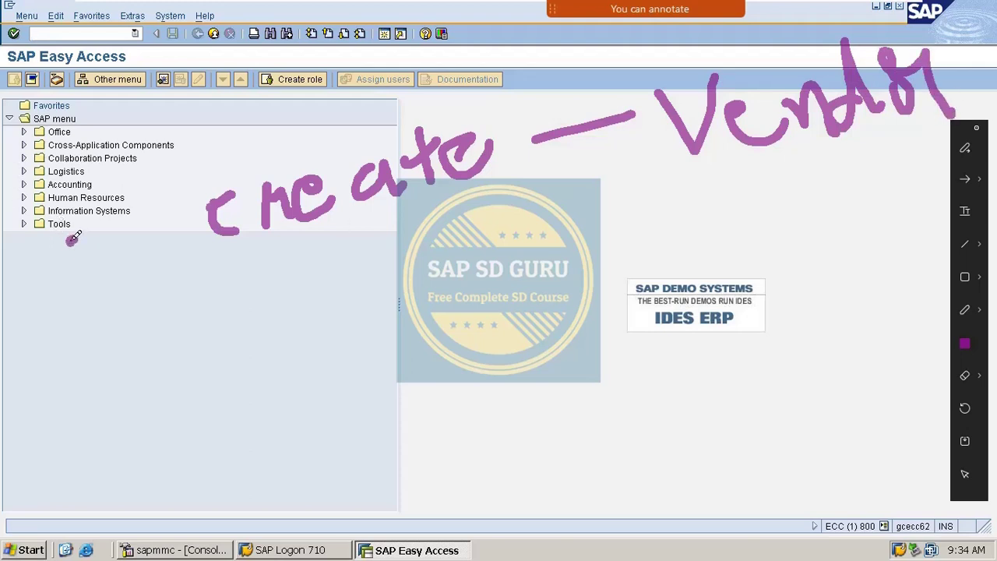
{"action": "left_click_drag", "start_coordinate": [78, 236], "coordinate": [73, 267]}
{"action": "left_click_drag", "start_coordinate": [104, 223], "coordinate": [81, 233]}
{"action": "mouse_move", "coordinate": [113, 204]}
{"action": "left_mouse_down"}
{"action": "mouse_move", "coordinate": [102, 285]}
{"action": "mouse_move", "coordinate": [90, 290]}
{"action": "left_mouse_up"}
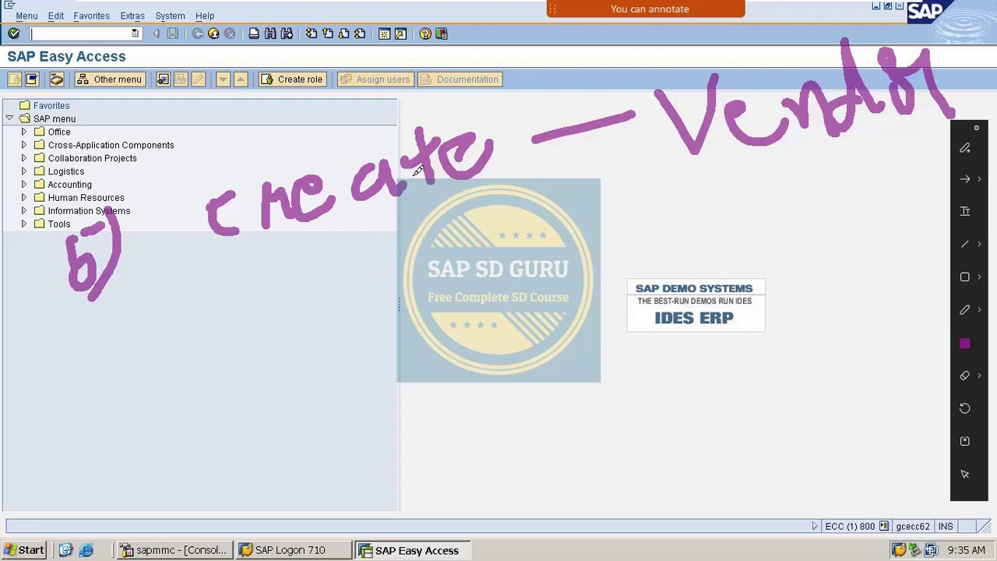
{"action": "left_click_drag", "start_coordinate": [237, 274], "coordinate": [389, 233]}
{"action": "left_click_drag", "start_coordinate": [701, 231], "coordinate": [965, 159]}
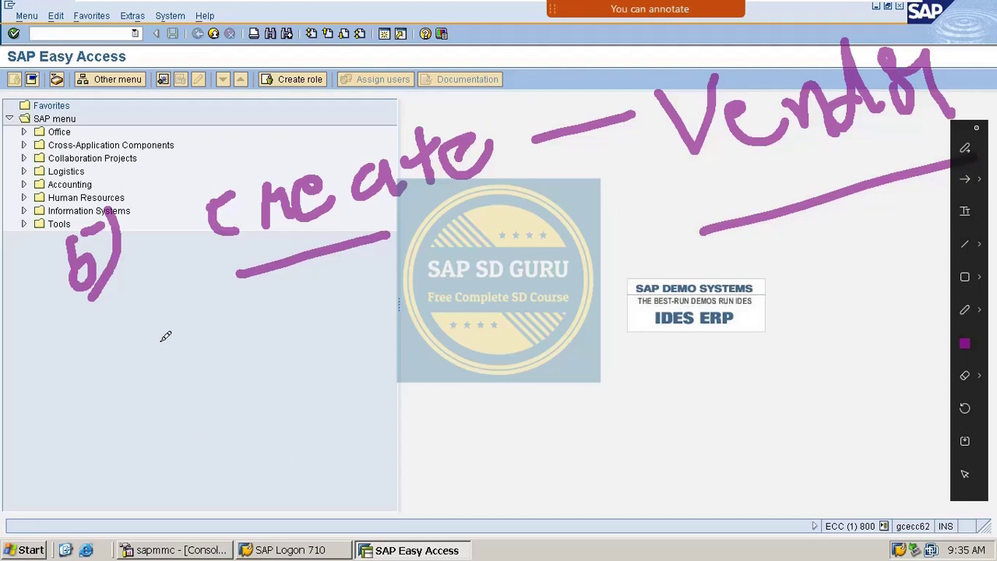
{"action": "left_click_drag", "start_coordinate": [178, 365], "coordinate": [257, 416]}
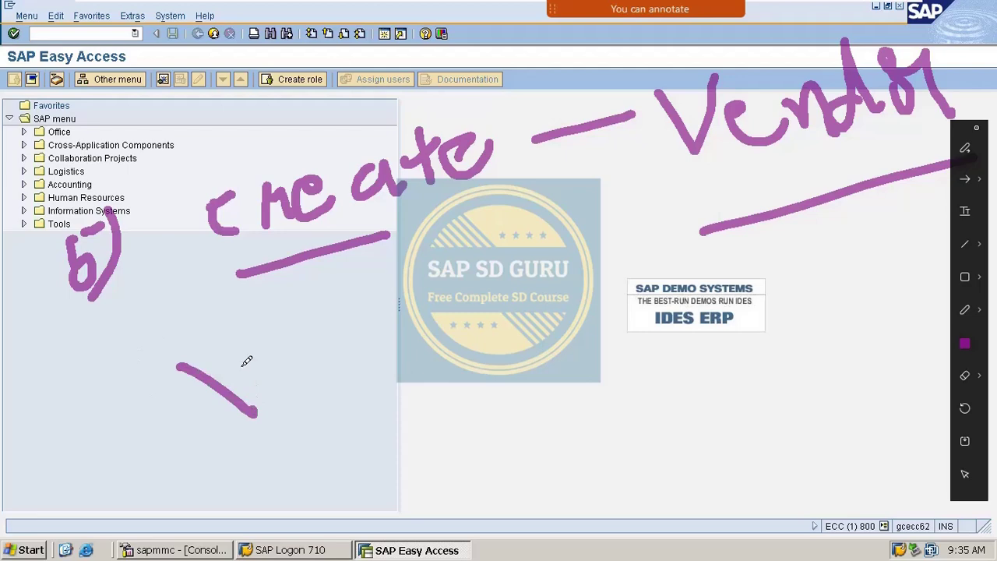
{"action": "left_click_drag", "start_coordinate": [248, 352], "coordinate": [193, 433]}
{"action": "left_click_drag", "start_coordinate": [299, 343], "coordinate": [321, 421]}
{"action": "left_click_drag", "start_coordinate": [340, 363], "coordinate": [356, 406]}
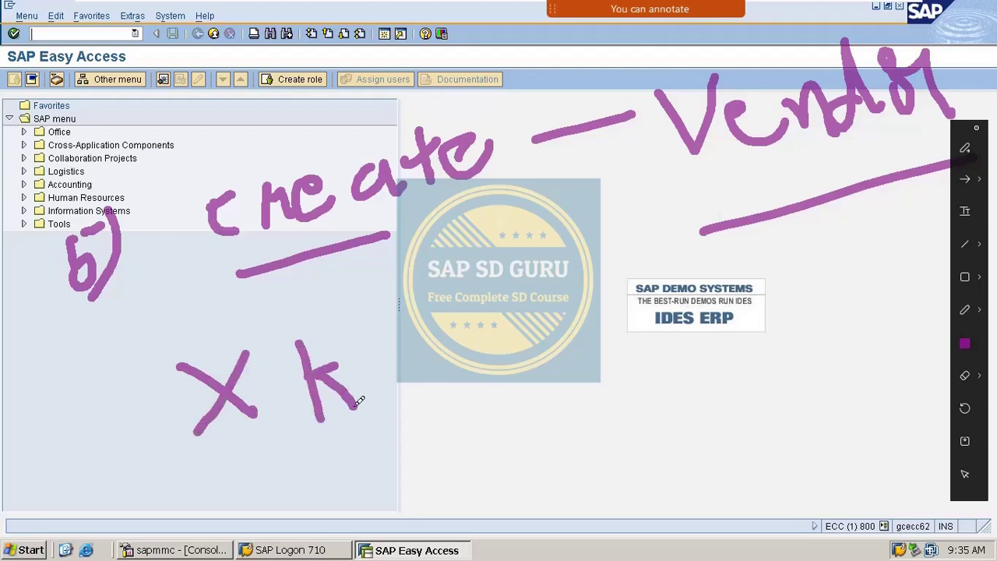
{"action": "mouse_move", "coordinate": [412, 360]}
{"action": "left_mouse_down"}
{"action": "mouse_move", "coordinate": [366, 335]}
{"action": "mouse_move", "coordinate": [420, 347]}
{"action": "left_mouse_up"}
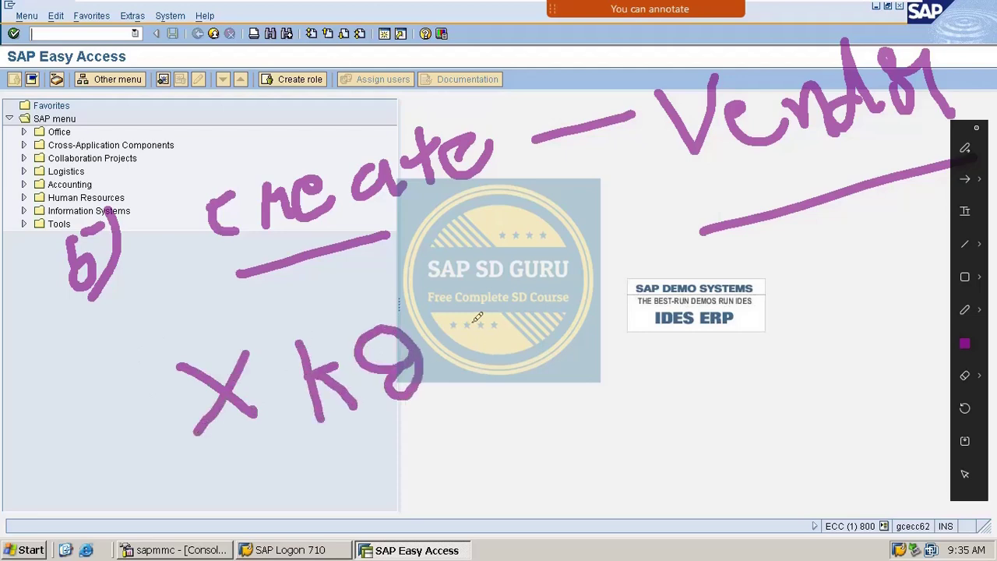
{"action": "left_click_drag", "start_coordinate": [459, 303], "coordinate": [484, 405]}
{"action": "mouse_move", "coordinate": [121, 320]}
{"action": "left_mouse_down"}
{"action": "mouse_move", "coordinate": [471, 300]}
{"action": "mouse_move", "coordinate": [600, 410]}
{"action": "mouse_move", "coordinate": [374, 470]}
{"action": "mouse_move", "coordinate": [156, 470]}
{"action": "mouse_move", "coordinate": [164, 304]}
{"action": "left_mouse_up"}
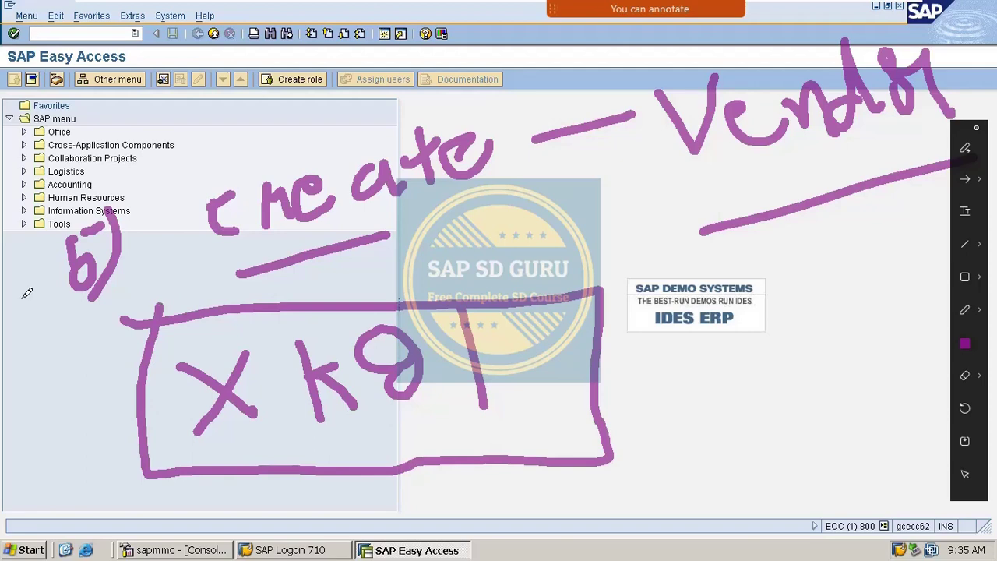
{"action": "key", "text": "Escape"}
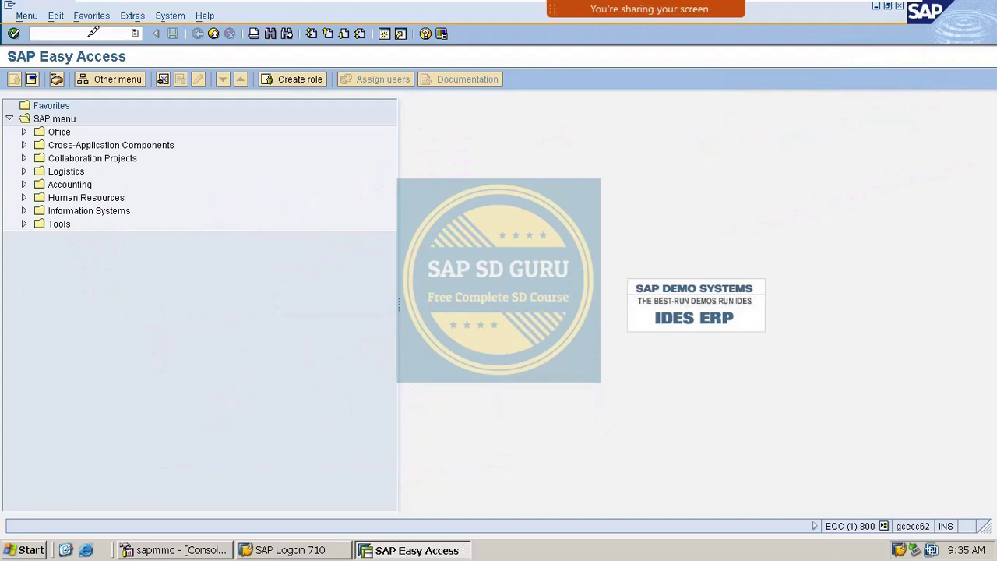
Open transaction XK01 for creating a vendor and enter VENDOR_A as the vendor.
{"action": "type", "text": "/nxk01"}
{"action": "key", "text": "Return"}
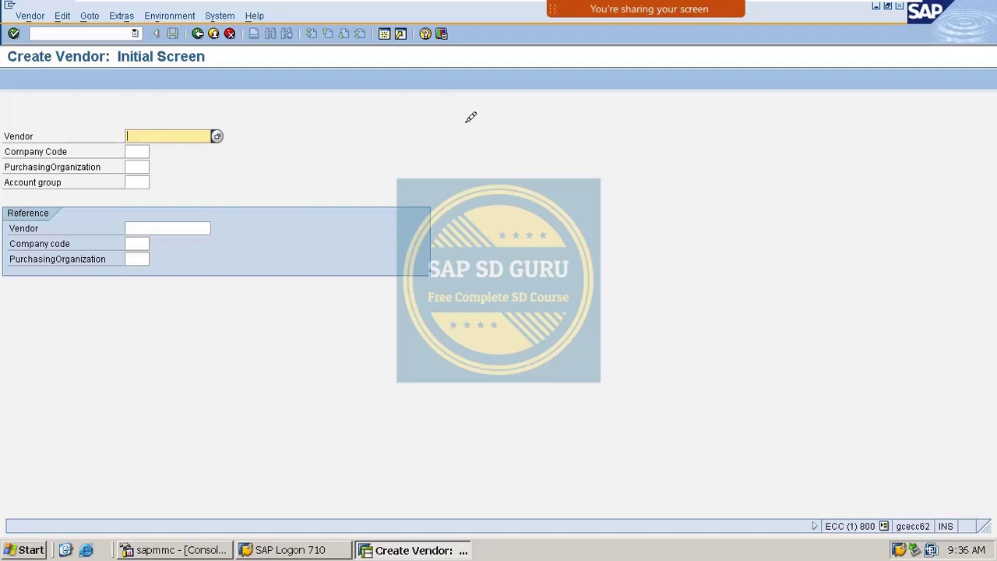
{"action": "type", "text": "A"}
{"action": "key", "text": "BackSpace"}
{"action": "type", "text": "VENDOR_A"}
Set company code and purchasing organization to M100 and account group to 0001, and submit the initial vendor data.
{"action": "left_click", "coordinate": [151, 151]}
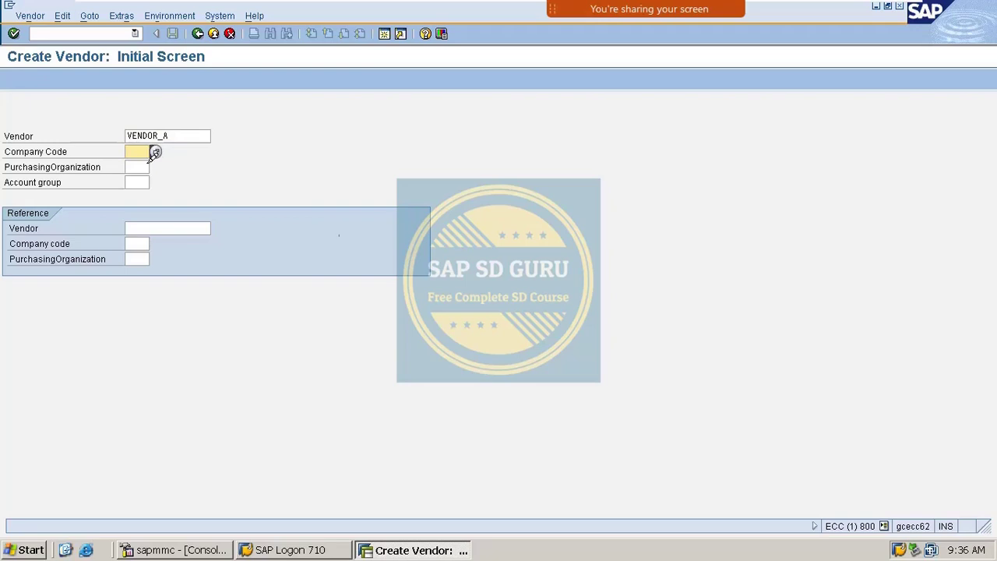
{"action": "type", "text": "m100"}
{"action": "key", "text": "Tab"}
{"action": "type", "text": "m100"}
{"action": "key", "text": "Tab"}
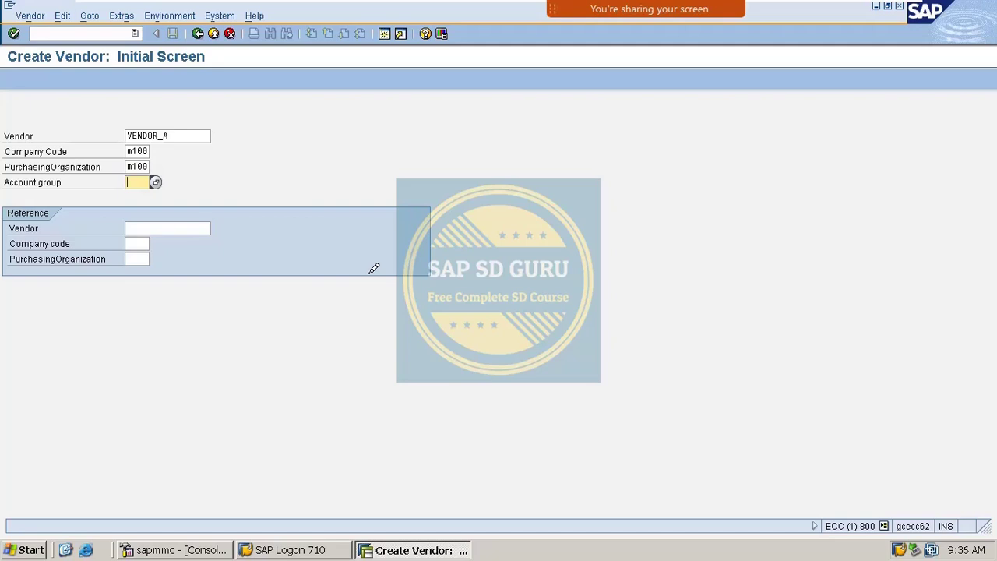
{"action": "type", "text": "0001"}
{"action": "key", "text": "Return"}
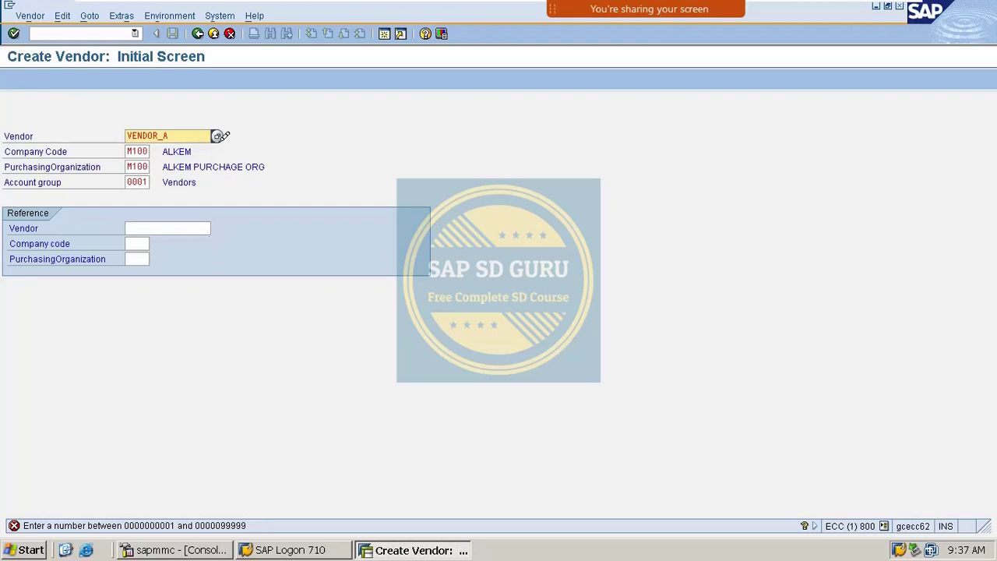
Replace the vendor entry VENDOR_A with a five-digit vendor number and proceed to the address data.
{"action": "double_click", "coordinate": [129, 135]}
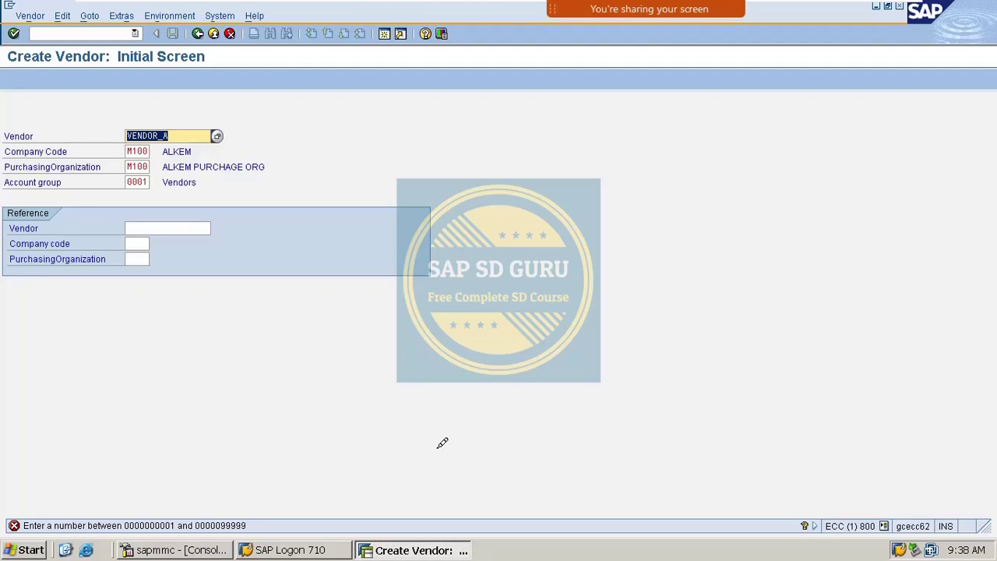
{"action": "type", "text": "66"}
{"action": "type", "text": "666"}
{"action": "key", "text": "Return"}
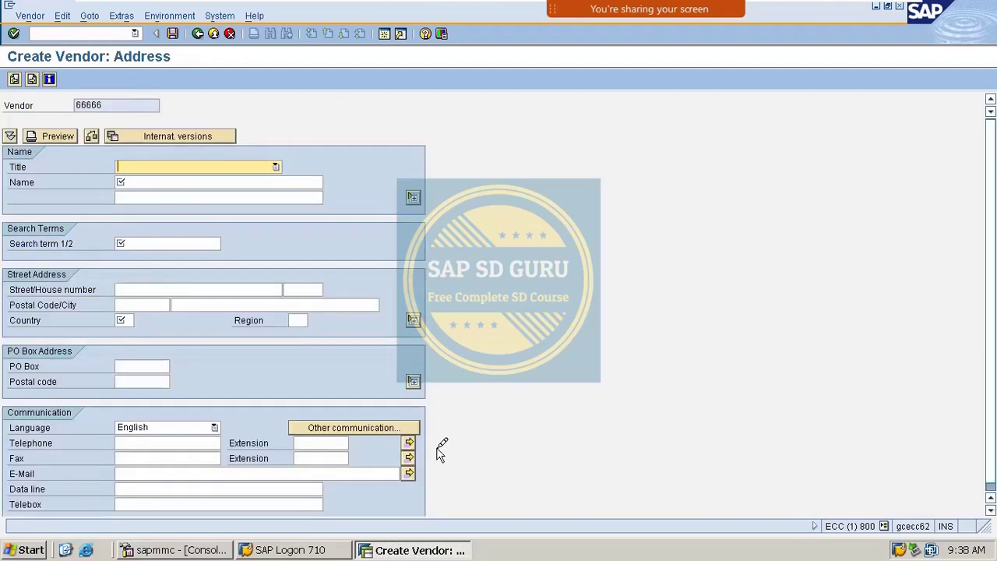
Enter the title Mr., the name ALKEM VENDOR_1 and the search term VENDOR_1 in the vendor's address data.
{"action": "type", "text": "Mr."}
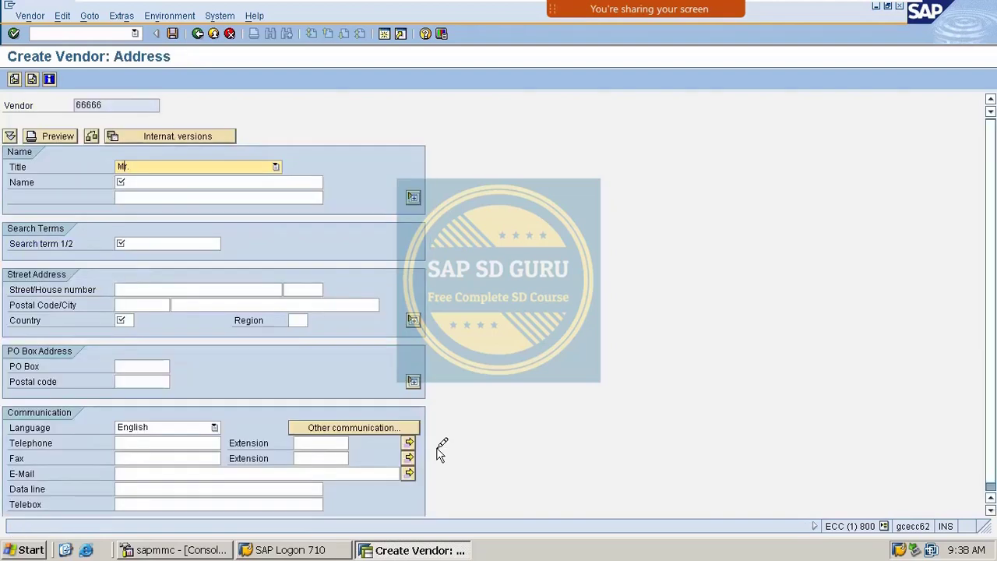
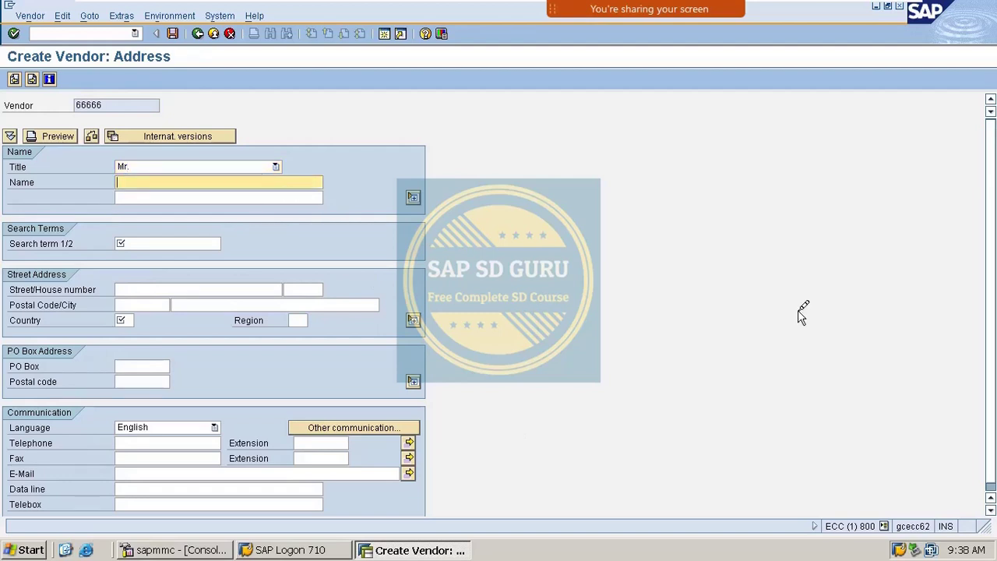
{"action": "type", "text": "a"}
{"action": "key", "text": "BackSpace"}
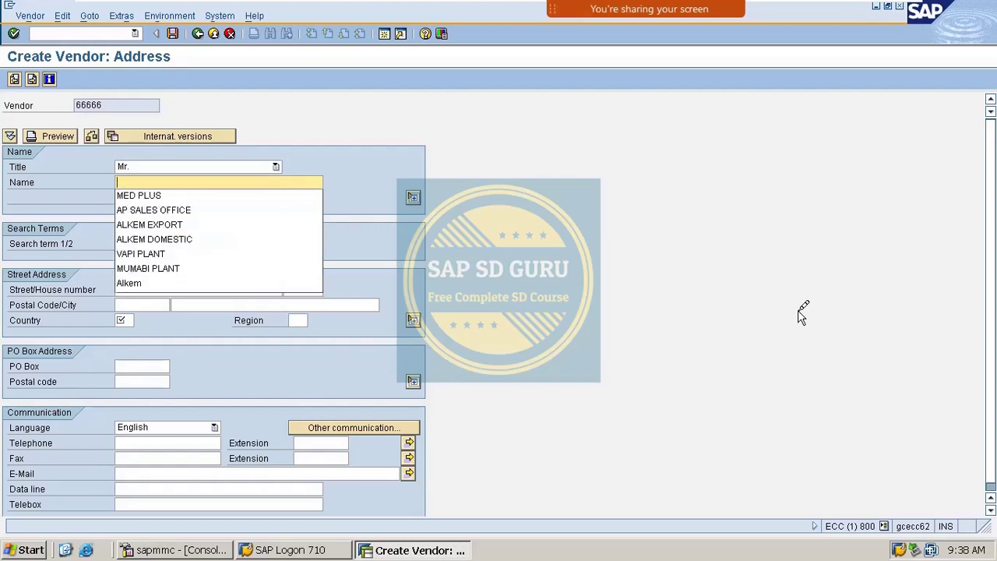
{"action": "type", "text": "ALK"}
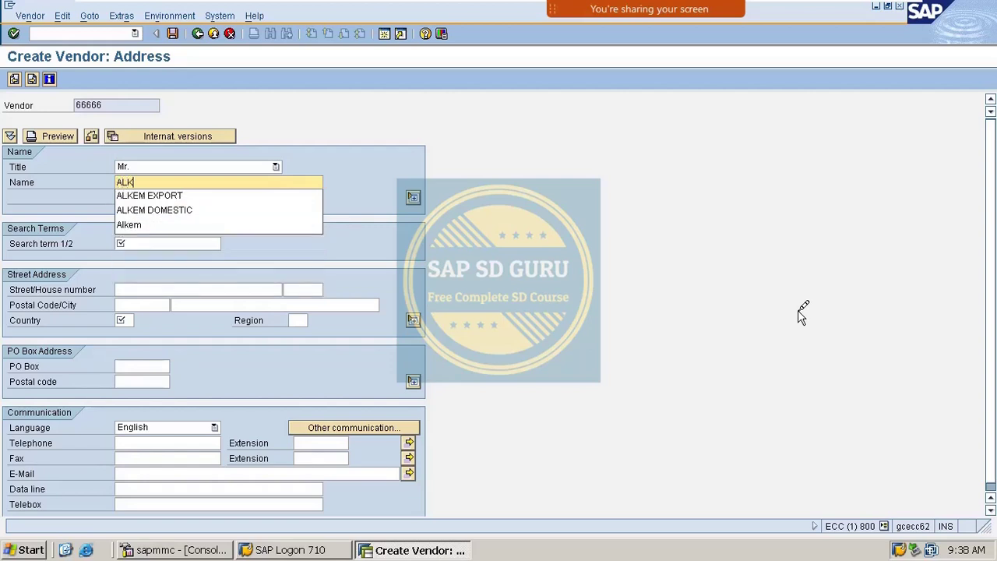
{"action": "type", "text": "EM VENDOR"}
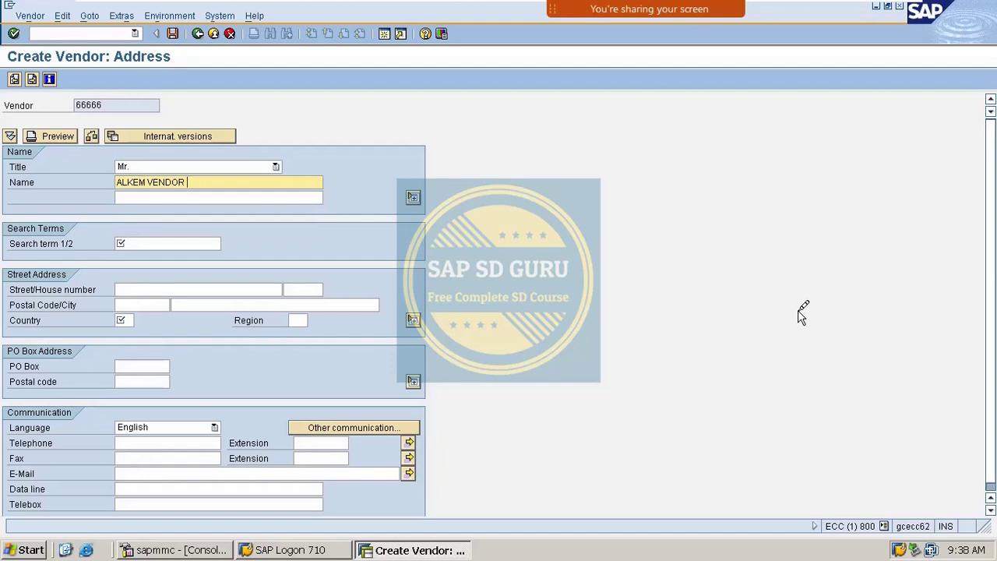
{"action": "type", "text": "_1"}
{"action": "left_click", "coordinate": [197, 244]}
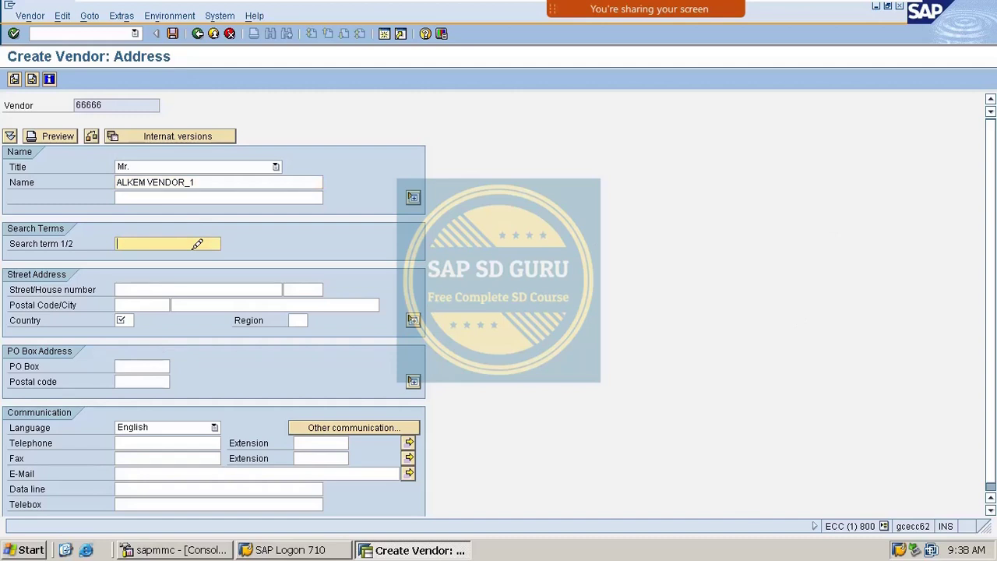
{"action": "type", "text": "VENDOR_1"}
Set the vendor's country to IN and continue to the control data.
{"action": "left_click", "coordinate": [127, 319]}
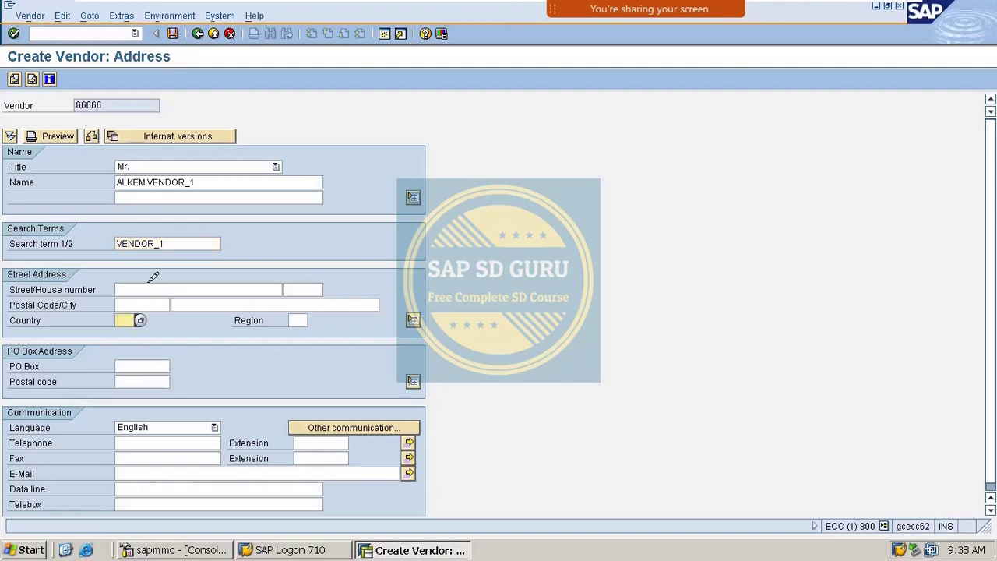
{"action": "left_click", "coordinate": [149, 286]}
{"action": "key", "text": "Tab"}
{"action": "key", "text": "Tab"}
{"action": "left_click", "coordinate": [145, 285]}
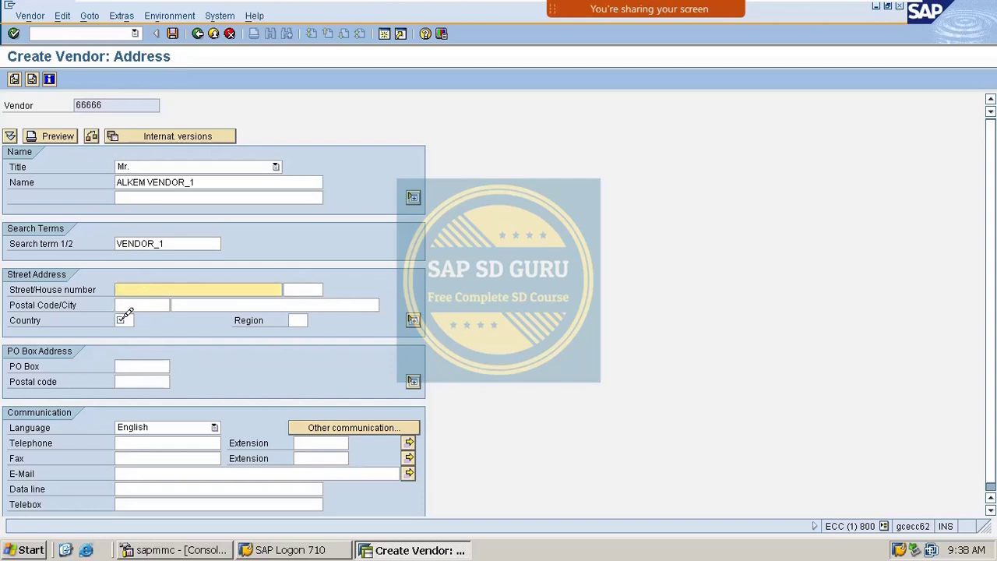
{"action": "left_click", "coordinate": [126, 318]}
{"action": "type", "text": "IN"}
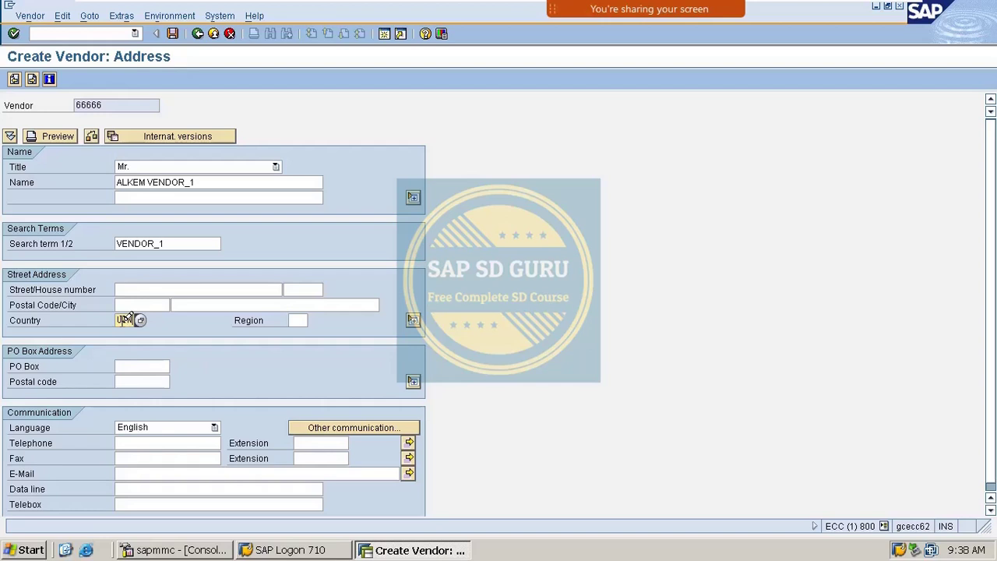
{"action": "key", "text": "BackSpace"}
{"action": "key", "text": "BackSpace"}
{"action": "type", "text": "in"}
{"action": "key", "text": "Return"}
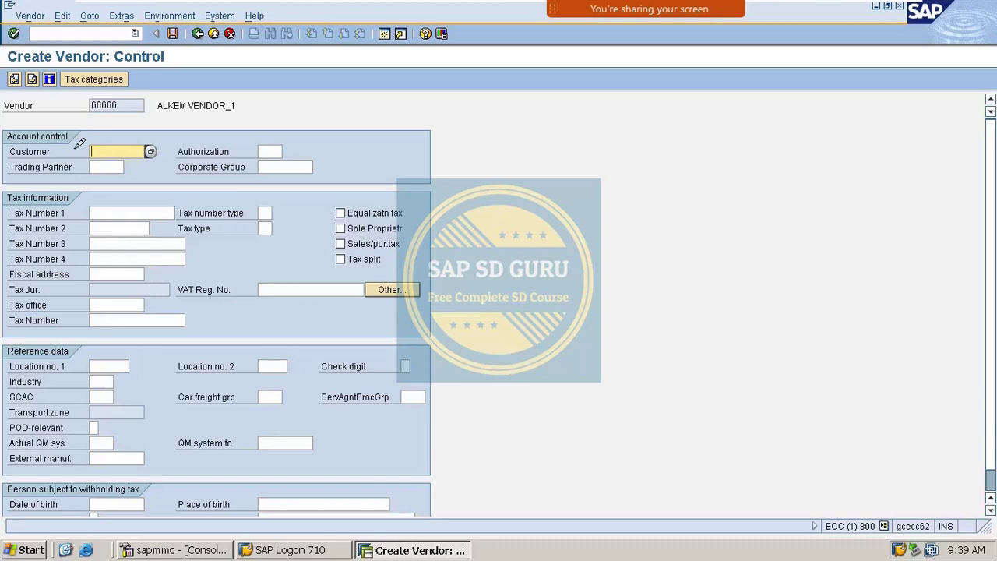
View the search options for the customer field, leave the control data empty and advance to the accounting information.
{"action": "left_click", "coordinate": [150, 151]}
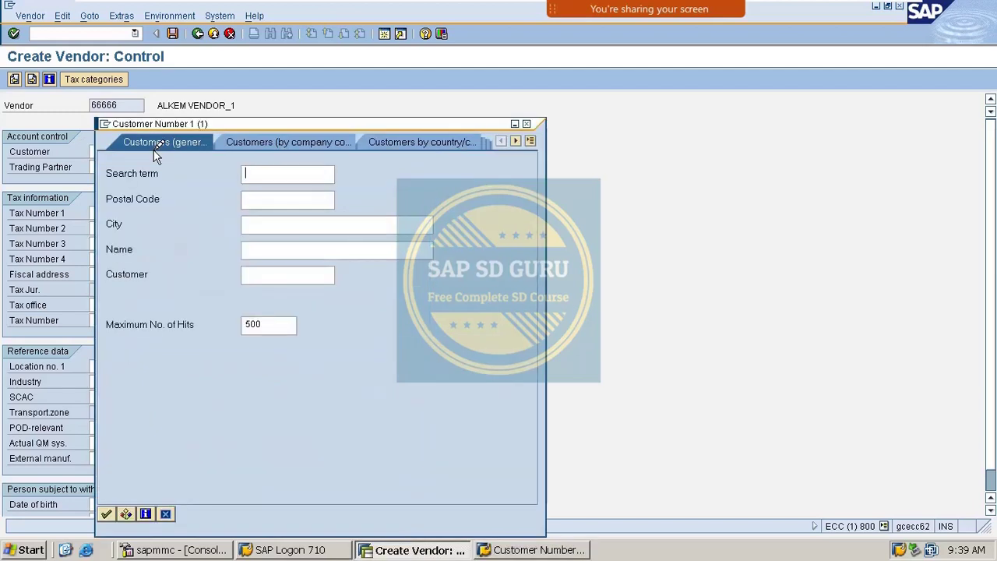
{"action": "left_click", "coordinate": [526, 123]}
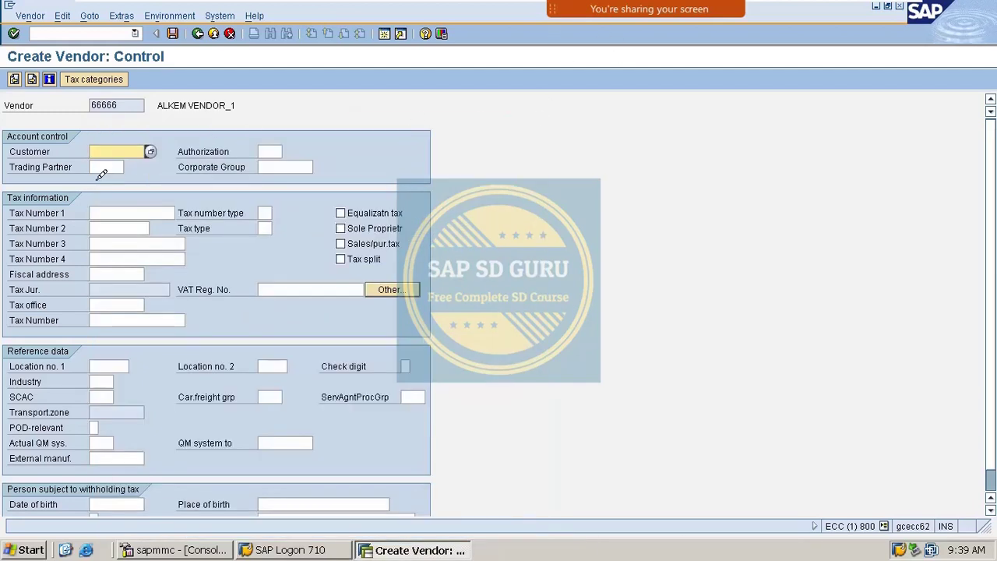
{"action": "left_click", "coordinate": [104, 167]}
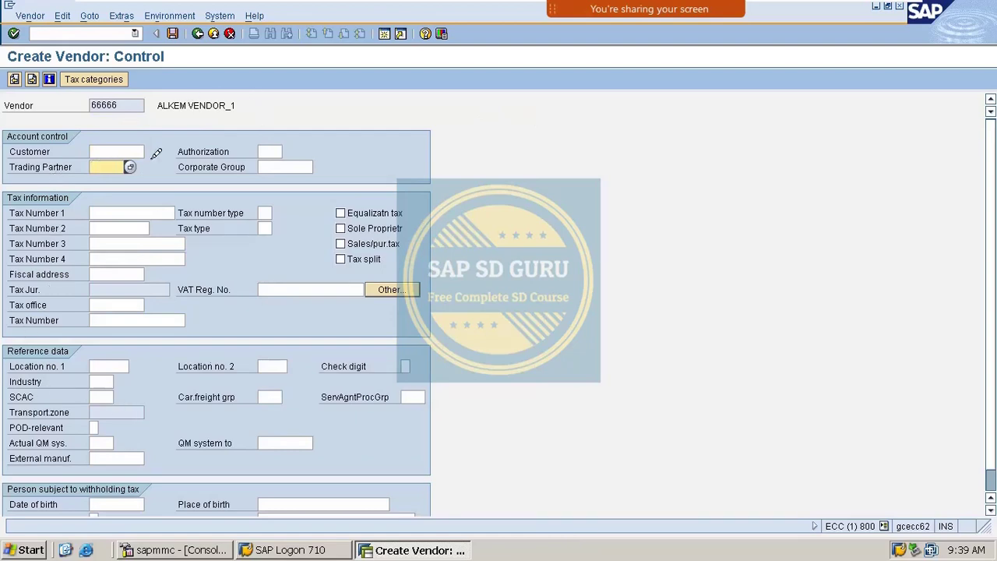
{"action": "key", "text": "Return"}
{"action": "key", "text": "Return"}
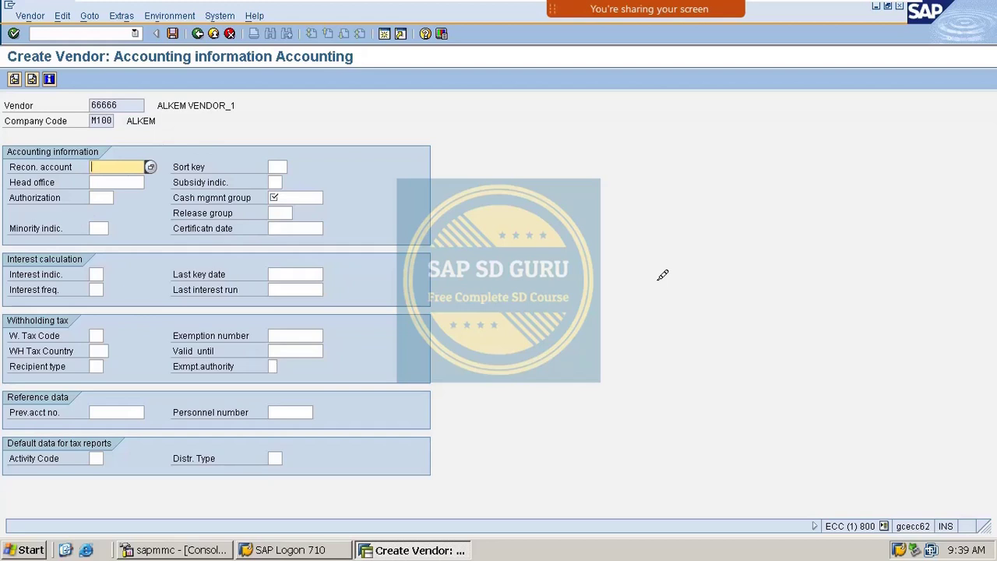
Set the reconciliation account to 160000 and the cash management group to A1, then confirm and return to the accounting information.
{"action": "type", "text": "16"}
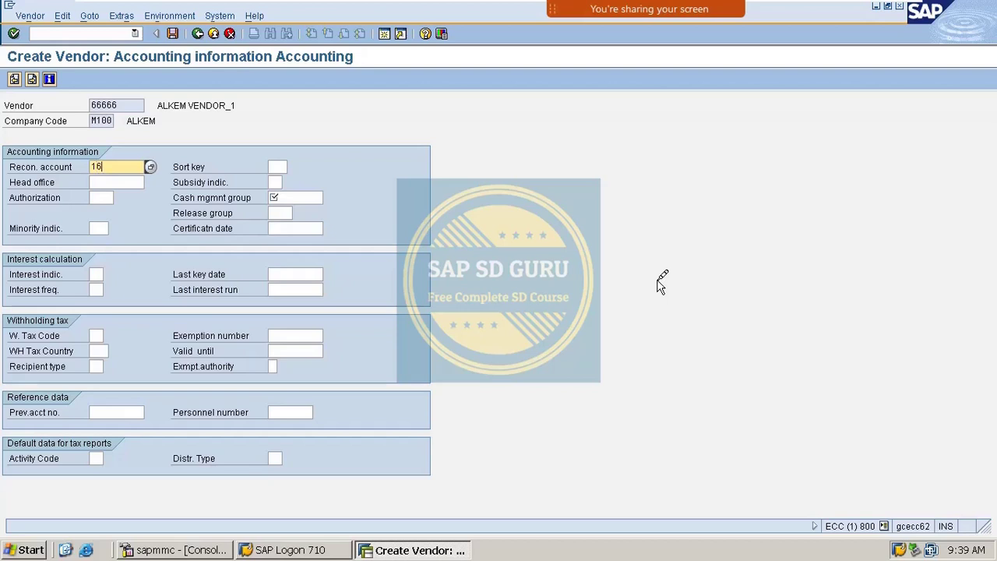
{"action": "type", "text": "0000"}
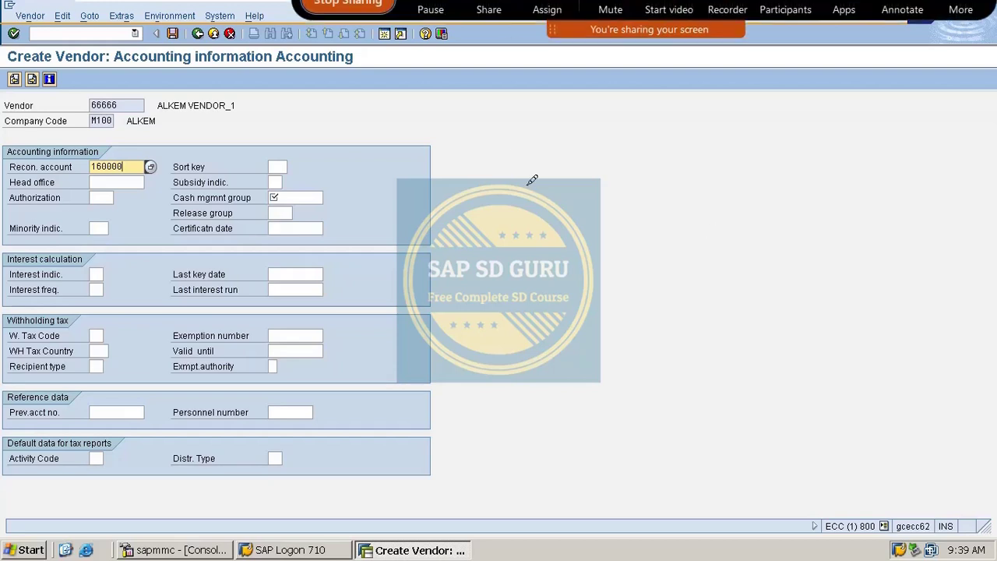
{"action": "left_click", "coordinate": [297, 195]}
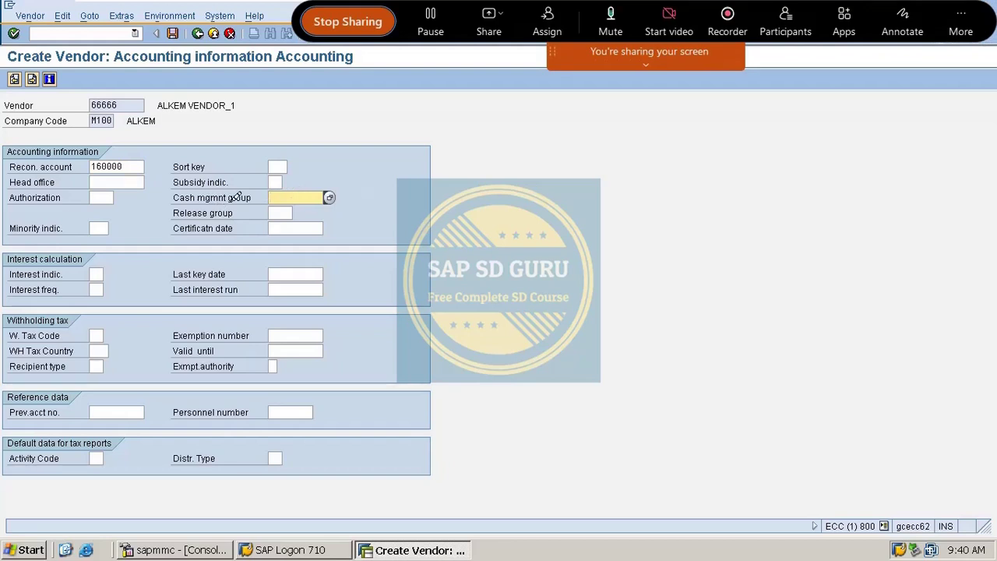
{"action": "left_click", "coordinate": [329, 197]}
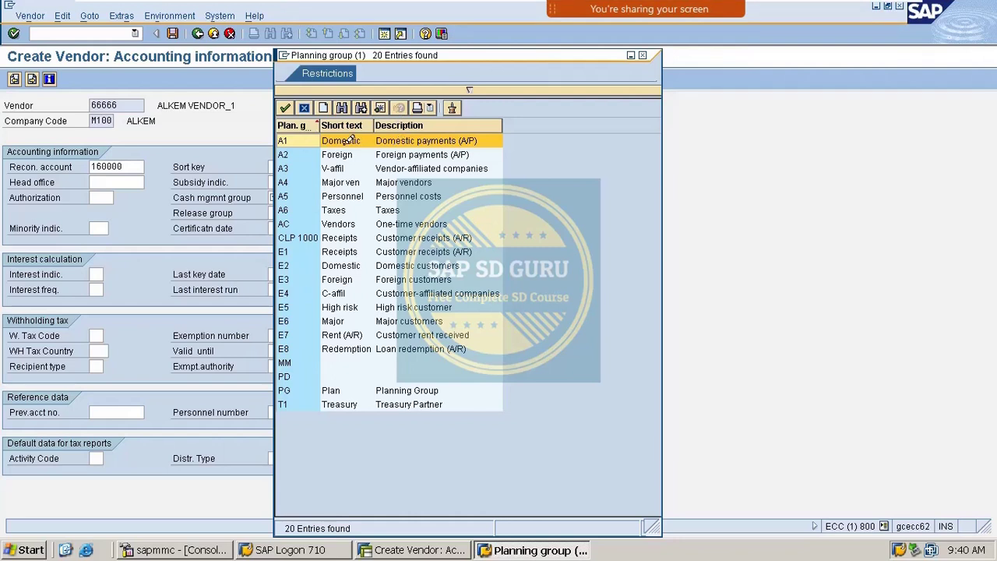
{"action": "double_click", "coordinate": [305, 141]}
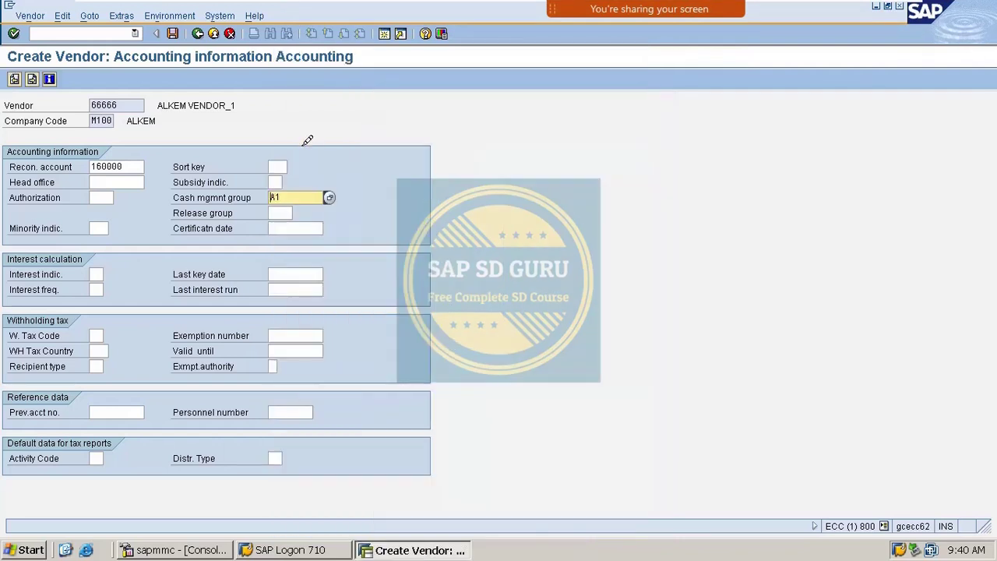
{"action": "key", "text": "Return"}
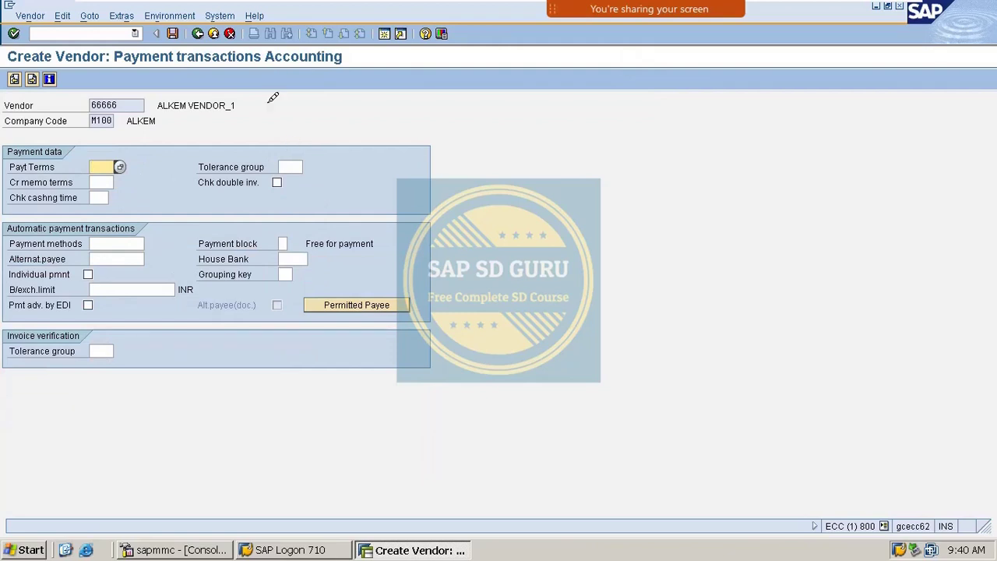
{"action": "left_click", "coordinate": [15, 79]}
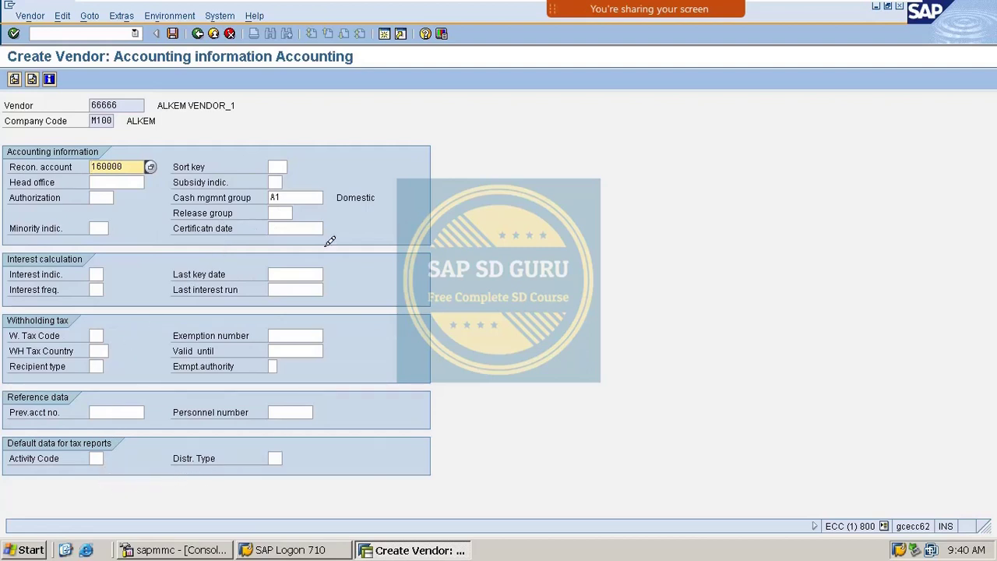
Leave the payment transactions and correspondence data empty and advance from the accounting information to the vendor's purchasing data.
{"action": "left_click", "coordinate": [34, 77]}
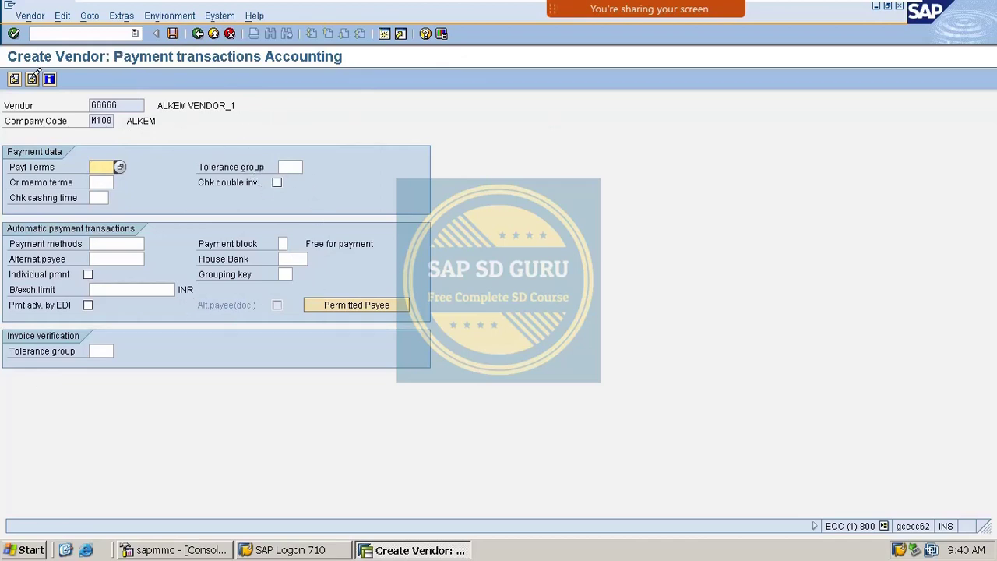
{"action": "left_click", "coordinate": [32, 78]}
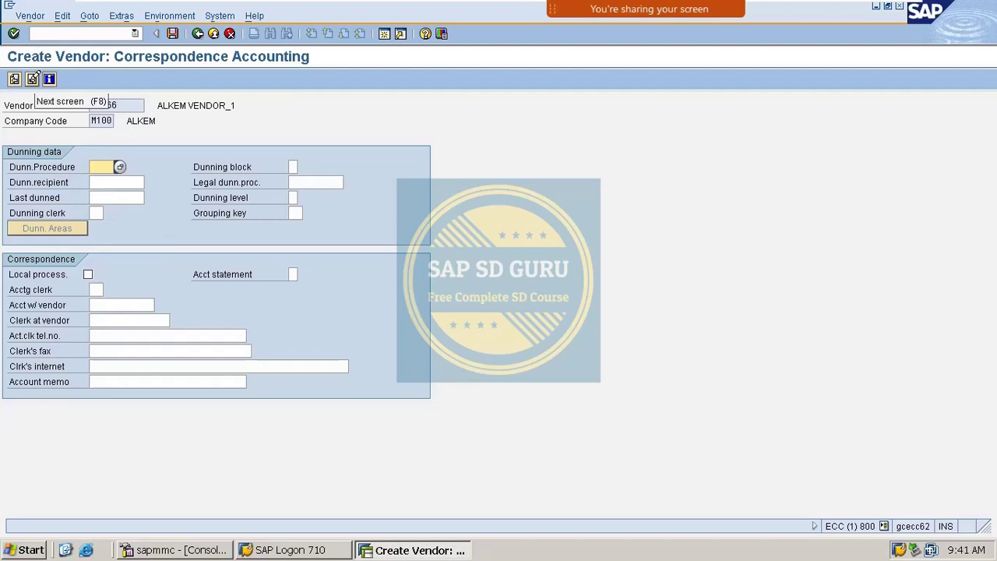
{"action": "left_click", "coordinate": [32, 79]}
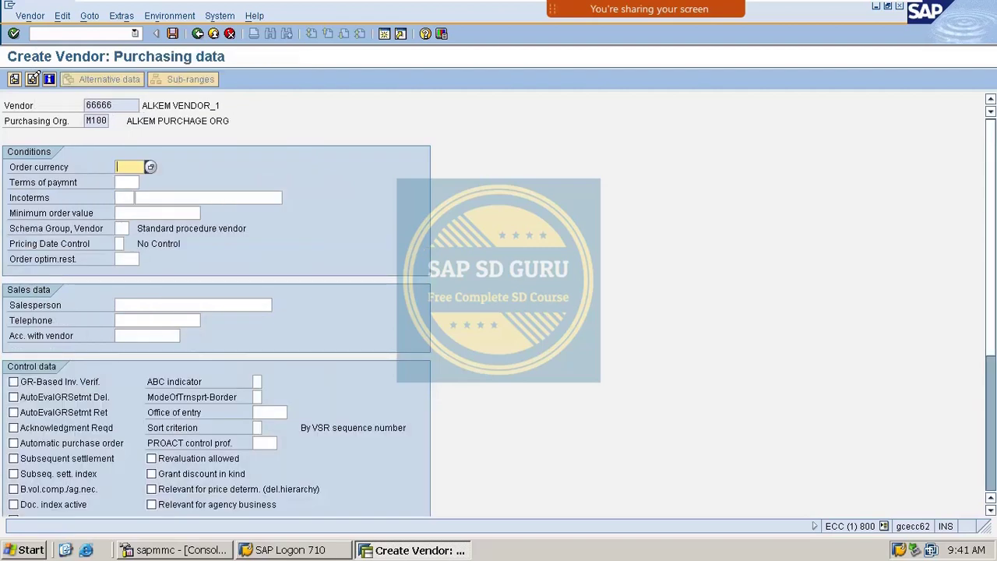
Set the vendor's order currency to INR, accept the partner functions and save the vendor record.
{"action": "scroll", "coordinate": [98, 169], "scroll_direction": "down", "scroll_amount": 1}
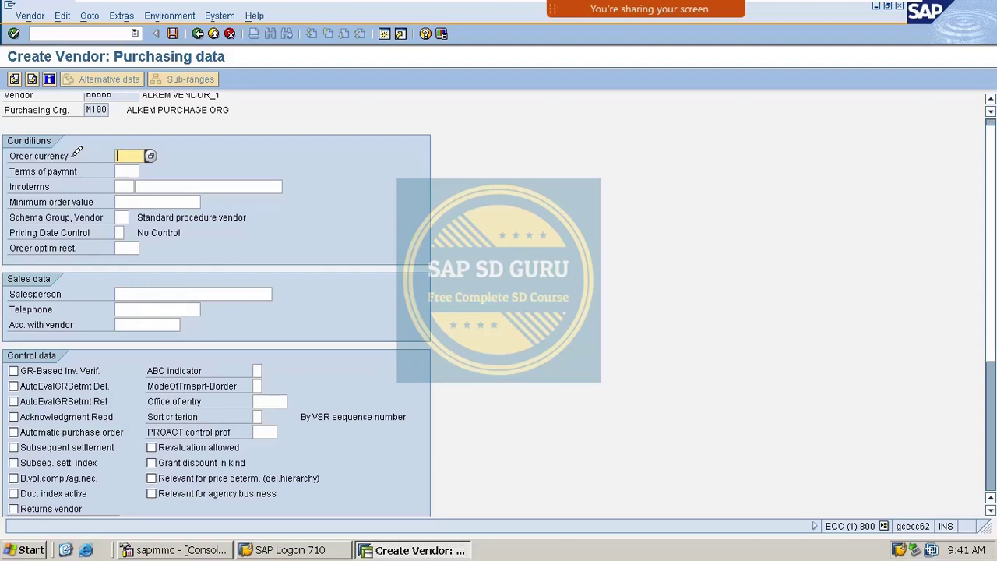
{"action": "type", "text": "INR"}
{"action": "key", "text": "Return"}
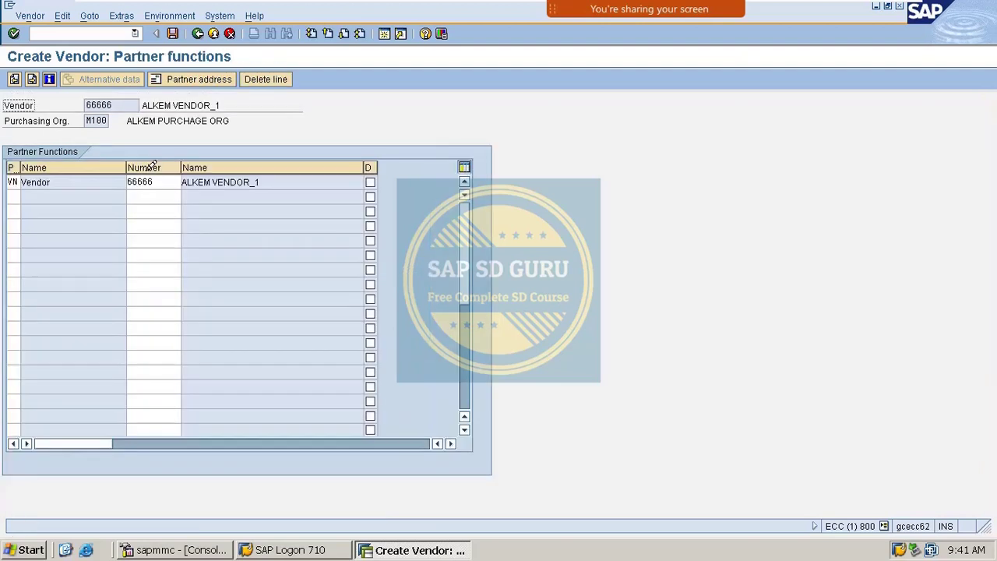
{"action": "key", "text": "Return"}
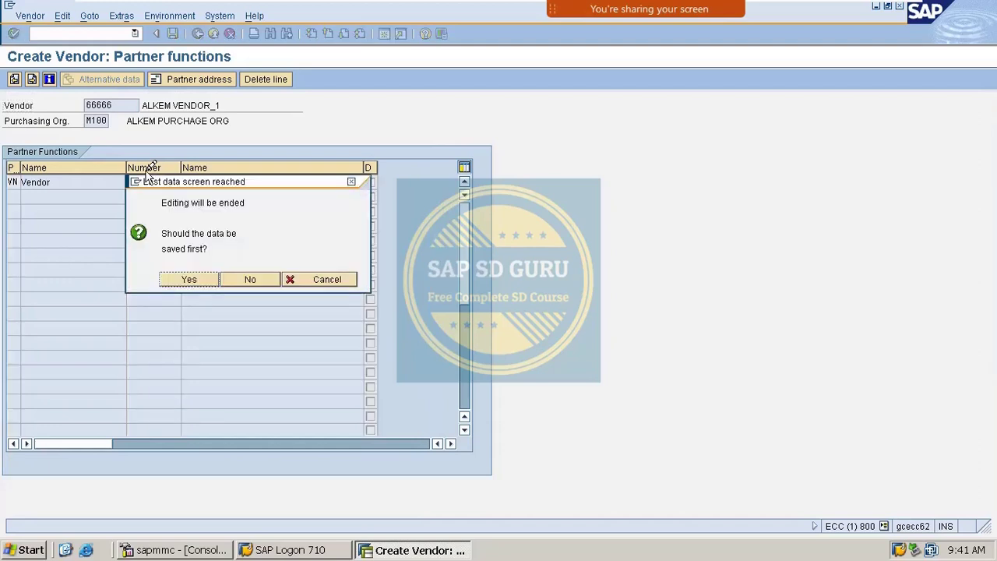
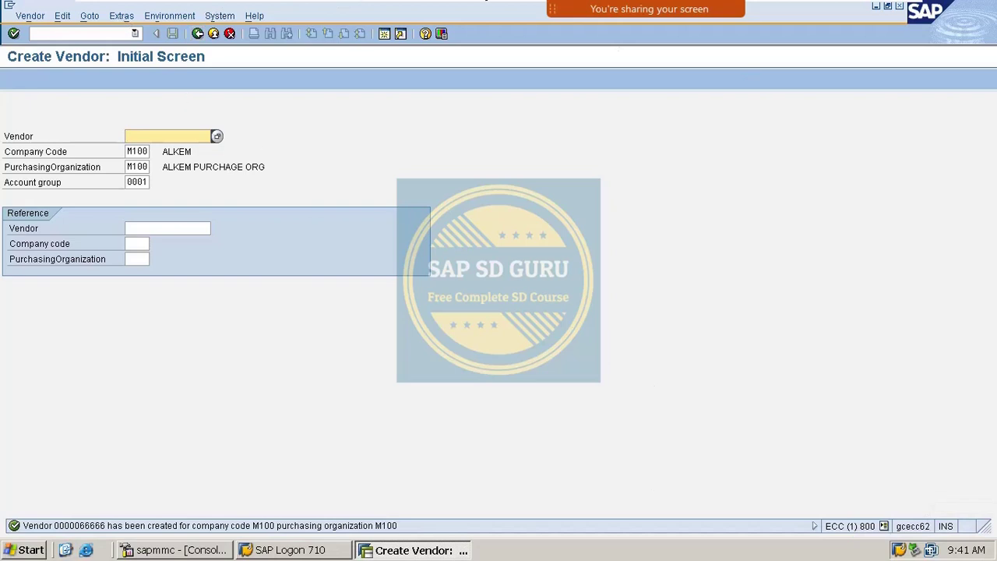
Start annotating the shared screen and handwrite "6) material" with a double underline beneath it.
{"action": "mouse_move", "coordinate": [125, 2]}
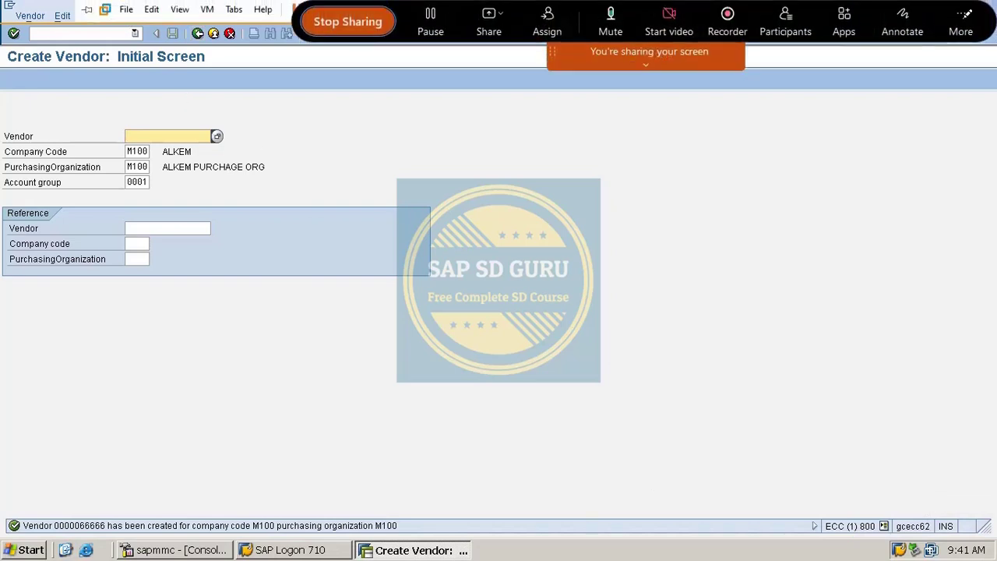
{"action": "left_click", "coordinate": [912, 30]}
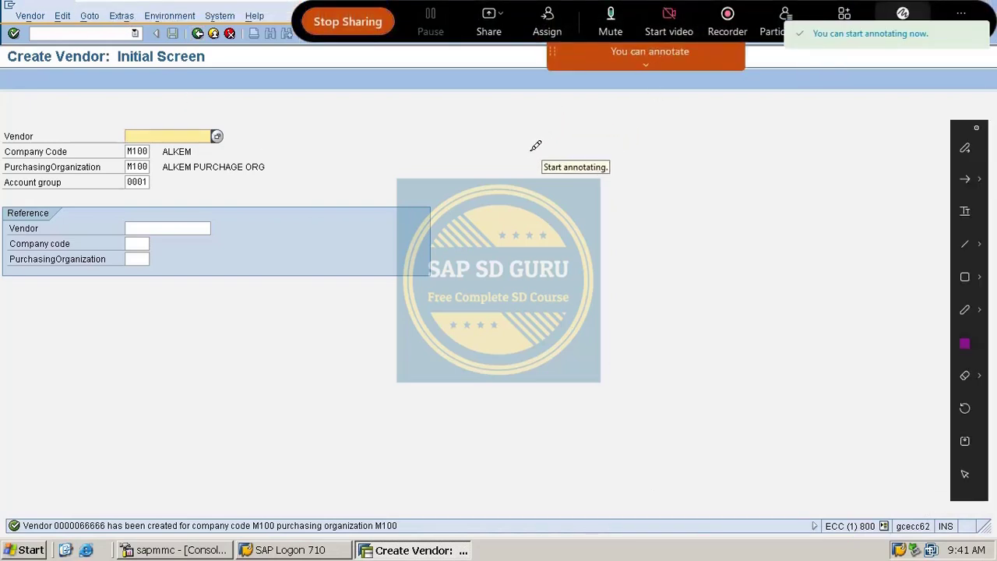
{"action": "left_click_drag", "start_coordinate": [382, 160], "coordinate": [394, 176]}
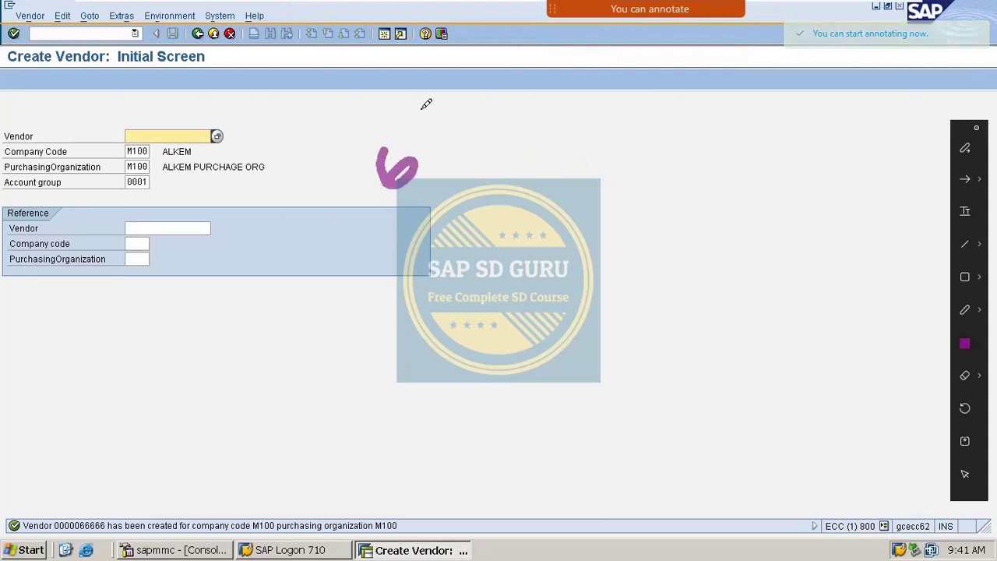
{"action": "left_click_drag", "start_coordinate": [420, 107], "coordinate": [406, 245]}
{"action": "left_click_drag", "start_coordinate": [407, 126], "coordinate": [382, 152]}
{"action": "mouse_move", "coordinate": [478, 139]}
{"action": "left_mouse_down"}
{"action": "mouse_move", "coordinate": [493, 138]}
{"action": "mouse_move", "coordinate": [558, 185]}
{"action": "left_mouse_up"}
{"action": "left_click_drag", "start_coordinate": [587, 131], "coordinate": [627, 187]}
{"action": "mouse_move", "coordinate": [636, 113]}
{"action": "left_mouse_down"}
{"action": "mouse_move", "coordinate": [643, 184]}
{"action": "mouse_move", "coordinate": [663, 144]}
{"action": "mouse_move", "coordinate": [660, 187]}
{"action": "left_mouse_up"}
{"action": "left_click_drag", "start_coordinate": [671, 108], "coordinate": [740, 163]}
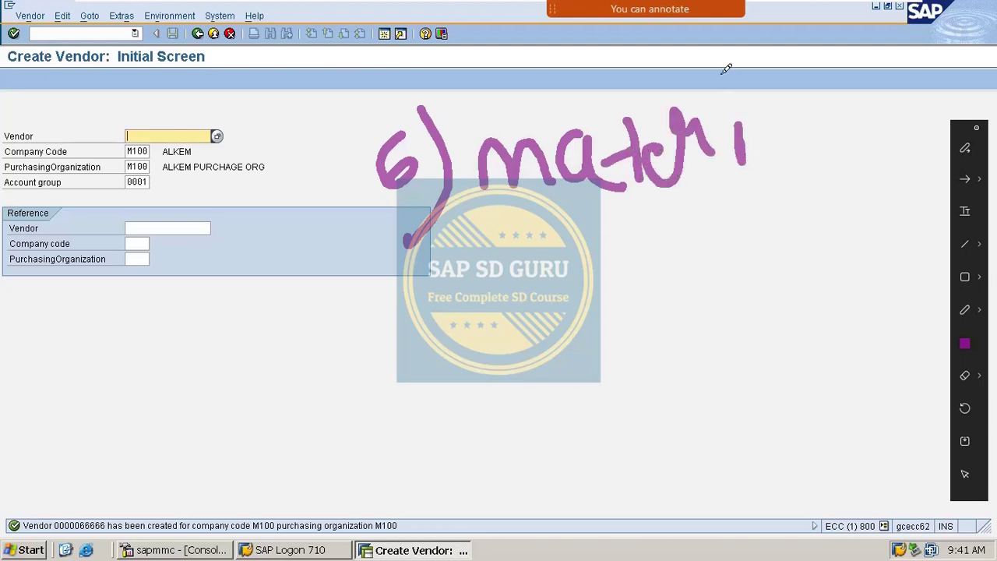
{"action": "left_click_drag", "start_coordinate": [720, 72], "coordinate": [720, 82]}
{"action": "left_click_drag", "start_coordinate": [781, 109], "coordinate": [810, 160]}
{"action": "left_click_drag", "start_coordinate": [799, 70], "coordinate": [823, 178]}
{"action": "left_click_drag", "start_coordinate": [614, 257], "coordinate": [688, 225]}
{"action": "left_click_drag", "start_coordinate": [592, 285], "coordinate": [728, 241]}
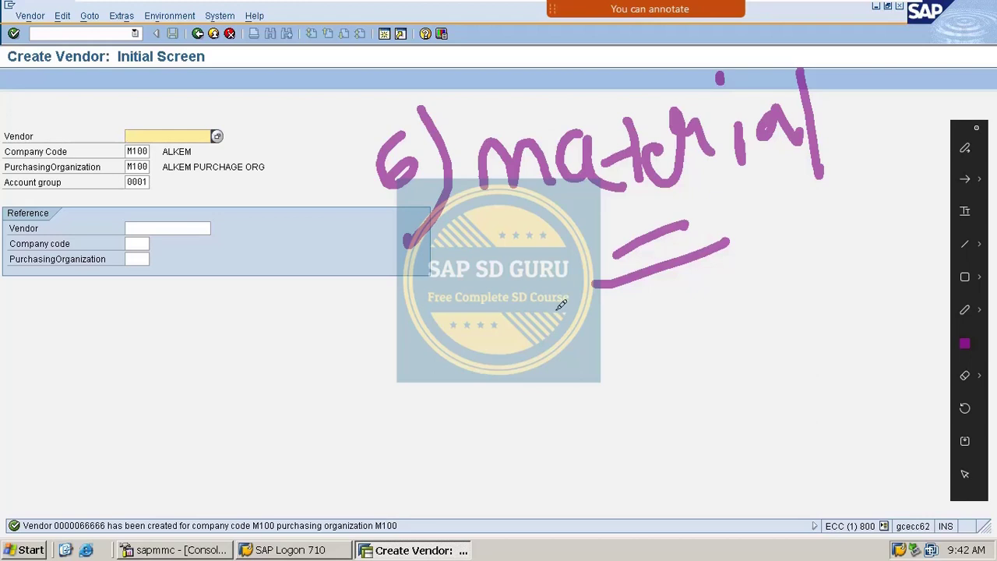
Draw a right-pointing arrow below the heading and handwrite the note "Item categ-gr" for the item category group.
{"action": "mouse_move", "coordinate": [128, 350]}
{"action": "left_mouse_down"}
{"action": "mouse_move", "coordinate": [212, 335]}
{"action": "mouse_move", "coordinate": [197, 375]}
{"action": "left_mouse_up"}
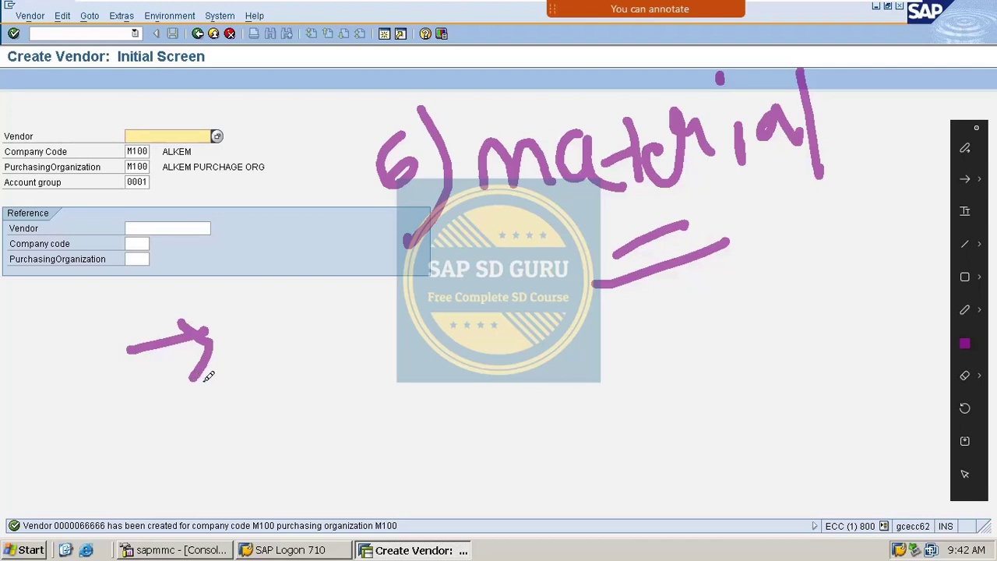
{"action": "mouse_move", "coordinate": [213, 356]}
{"action": "left_mouse_down"}
{"action": "mouse_move", "coordinate": [205, 356]}
{"action": "mouse_move", "coordinate": [209, 343]}
{"action": "left_mouse_up"}
{"action": "key", "text": "ctrl+z"}
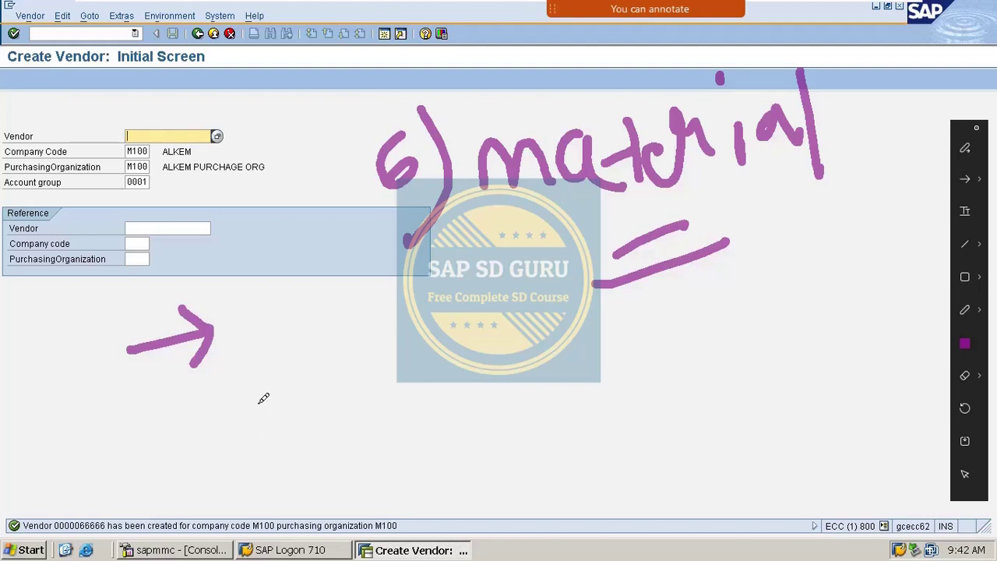
{"action": "mouse_move", "coordinate": [274, 390]}
{"action": "left_mouse_down"}
{"action": "mouse_move", "coordinate": [265, 435]}
{"action": "mouse_move", "coordinate": [277, 389]}
{"action": "left_mouse_up"}
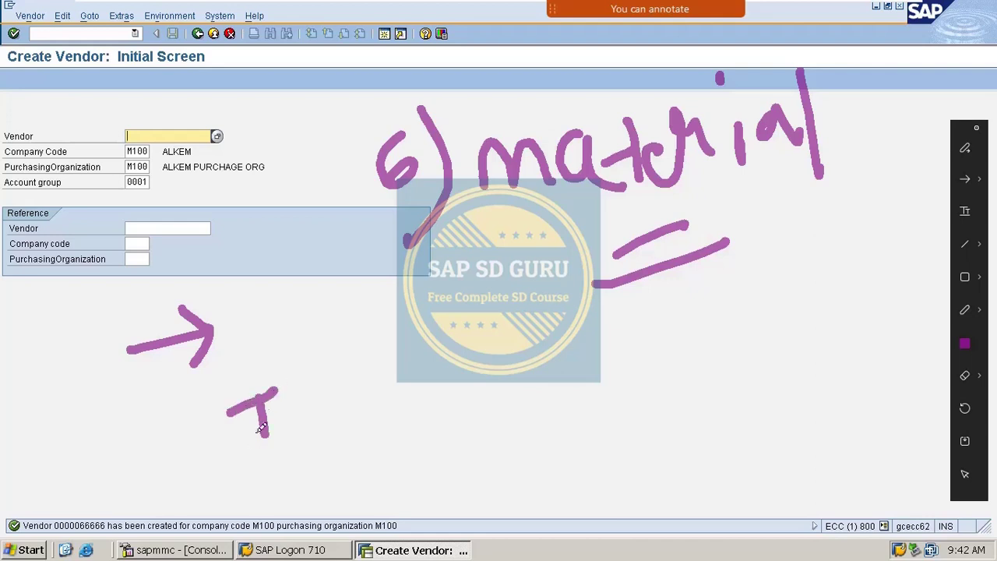
{"action": "left_click_drag", "start_coordinate": [245, 455], "coordinate": [300, 423]}
{"action": "mouse_move", "coordinate": [300, 372]}
{"action": "left_mouse_down"}
{"action": "mouse_move", "coordinate": [318, 433]}
{"action": "mouse_move", "coordinate": [363, 380]}
{"action": "left_mouse_up"}
{"action": "mouse_move", "coordinate": [351, 405]}
{"action": "left_mouse_down"}
{"action": "mouse_move", "coordinate": [407, 403]}
{"action": "mouse_move", "coordinate": [427, 389]}
{"action": "mouse_move", "coordinate": [472, 413]}
{"action": "left_mouse_up"}
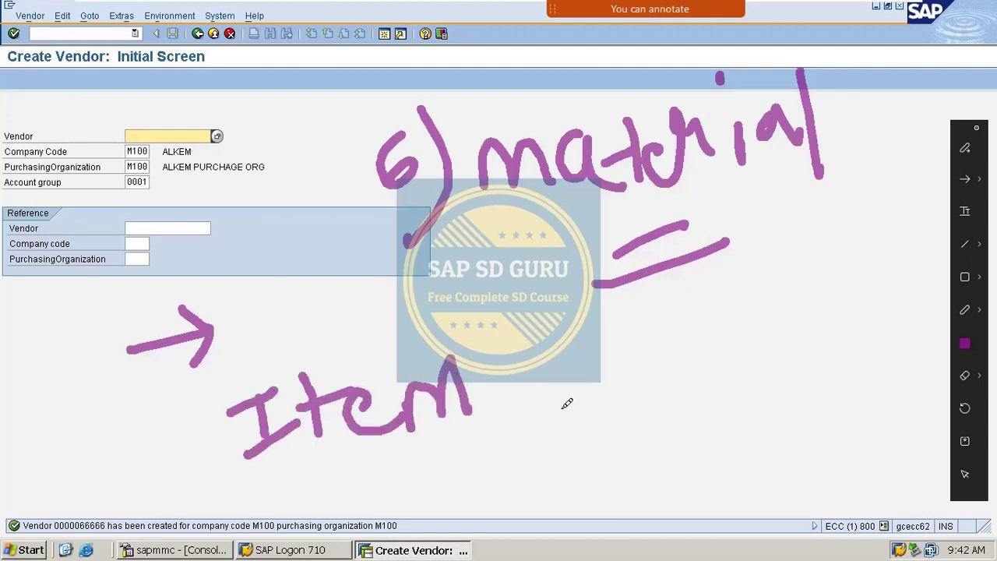
{"action": "mouse_move", "coordinate": [548, 360]}
{"action": "left_mouse_down"}
{"action": "mouse_move", "coordinate": [559, 393]}
{"action": "mouse_move", "coordinate": [577, 390]}
{"action": "left_mouse_up"}
{"action": "left_click_drag", "start_coordinate": [604, 343], "coordinate": [624, 385]}
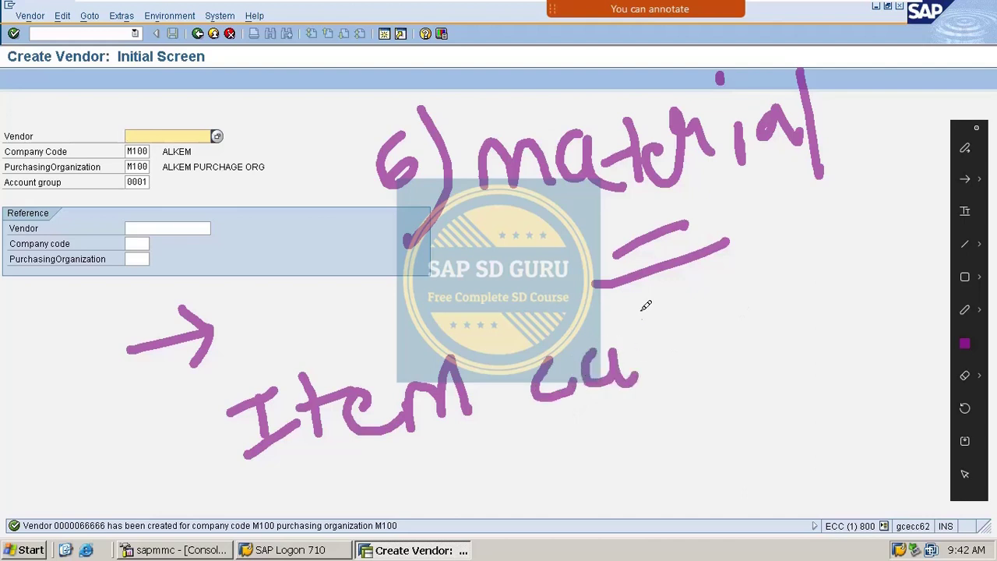
{"action": "left_click_drag", "start_coordinate": [645, 305], "coordinate": [654, 376]}
{"action": "mouse_move", "coordinate": [627, 343]}
{"action": "left_mouse_down"}
{"action": "mouse_move", "coordinate": [675, 327]}
{"action": "mouse_move", "coordinate": [704, 354]}
{"action": "left_mouse_up"}
{"action": "mouse_move", "coordinate": [726, 306]}
{"action": "left_mouse_down"}
{"action": "mouse_move", "coordinate": [757, 365]}
{"action": "mouse_move", "coordinate": [724, 385]}
{"action": "mouse_move", "coordinate": [717, 374]}
{"action": "left_mouse_up"}
{"action": "mouse_move", "coordinate": [759, 307]}
{"action": "left_mouse_down"}
{"action": "mouse_move", "coordinate": [802, 282]}
{"action": "mouse_move", "coordinate": [903, 303]}
{"action": "mouse_move", "coordinate": [919, 264]}
{"action": "mouse_move", "coordinate": [923, 288]}
{"action": "left_mouse_up"}
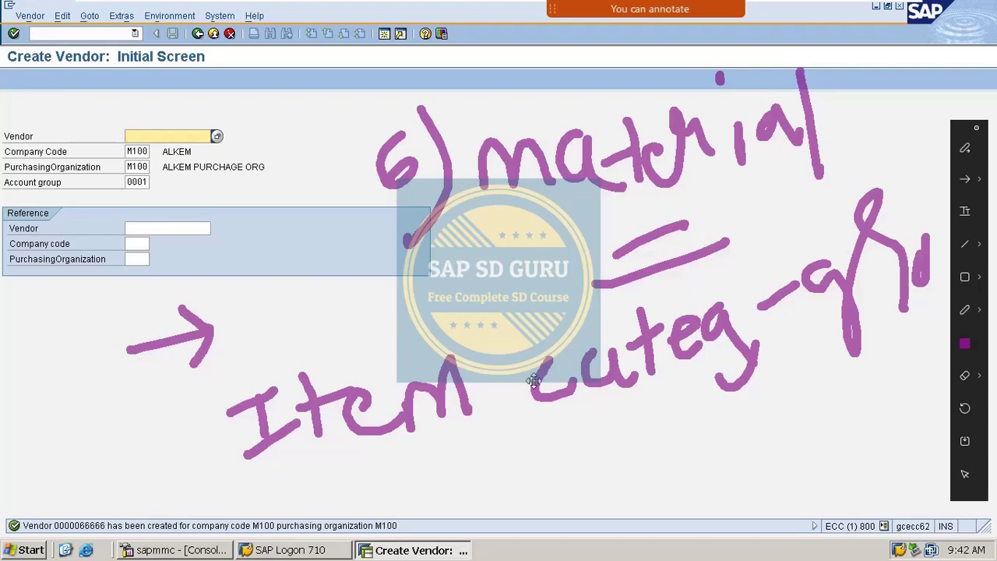
Handwrite "BANS" beneath the item category group note and draw a box around it.
{"action": "mouse_move", "coordinate": [561, 463]}
{"action": "left_mouse_down"}
{"action": "mouse_move", "coordinate": [588, 492]}
{"action": "mouse_move", "coordinate": [629, 414]}
{"action": "mouse_move", "coordinate": [660, 443]}
{"action": "mouse_move", "coordinate": [729, 463]}
{"action": "mouse_move", "coordinate": [733, 394]}
{"action": "left_mouse_up"}
{"action": "left_click_drag", "start_coordinate": [780, 404], "coordinate": [747, 465]}
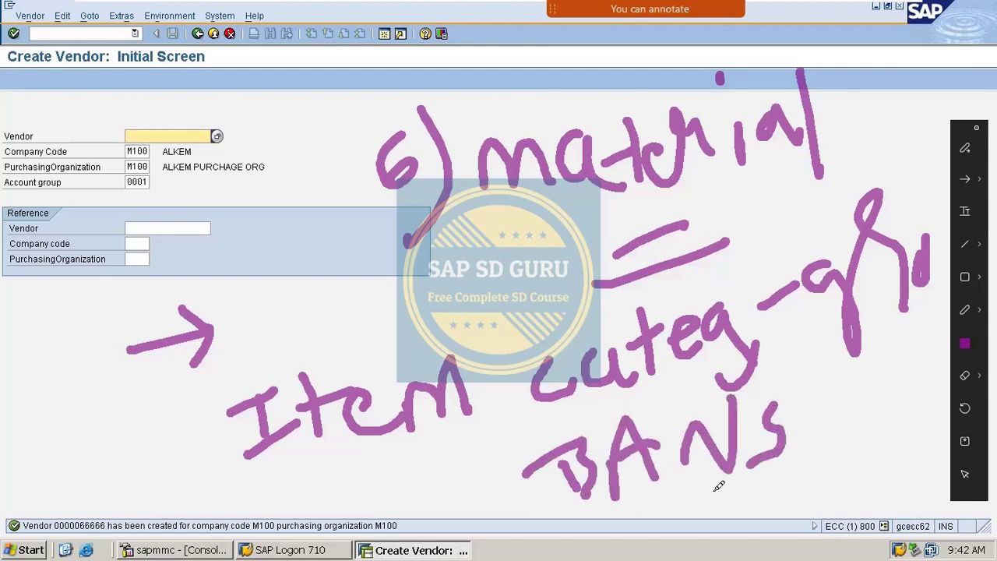
{"action": "mouse_move", "coordinate": [474, 456]}
{"action": "left_mouse_down"}
{"action": "mouse_move", "coordinate": [768, 478]}
{"action": "mouse_move", "coordinate": [812, 363]}
{"action": "mouse_move", "coordinate": [629, 408]}
{"action": "mouse_move", "coordinate": [463, 466]}
{"action": "left_mouse_up"}
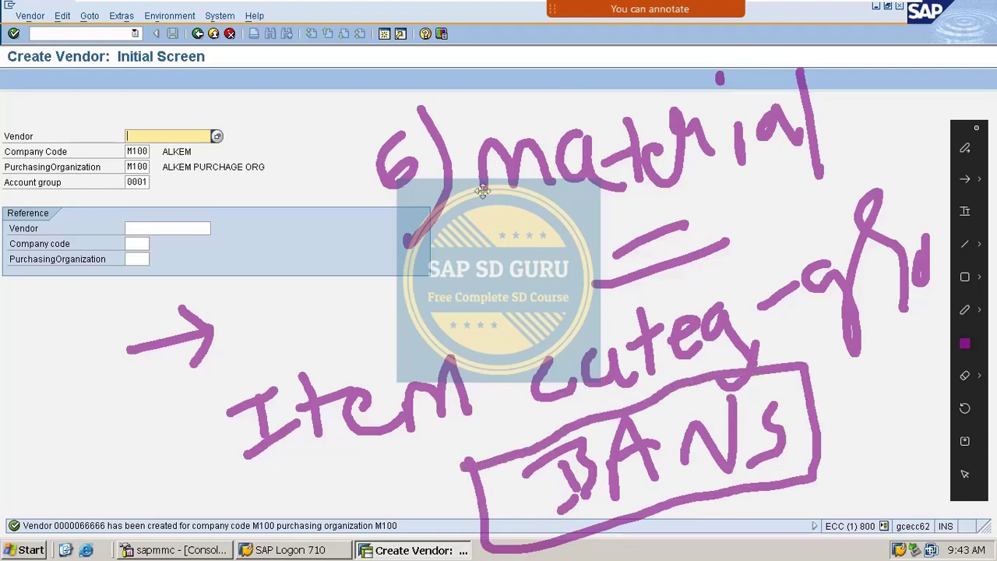
Add two emphasis strokes and a check mark under the material heading, and end the annotation to clear the drawings.
{"action": "left_click_drag", "start_coordinate": [454, 291], "coordinate": [594, 226]}
{"action": "left_click_drag", "start_coordinate": [469, 306], "coordinate": [520, 285]}
{"action": "left_click_drag", "start_coordinate": [370, 274], "coordinate": [475, 200]}
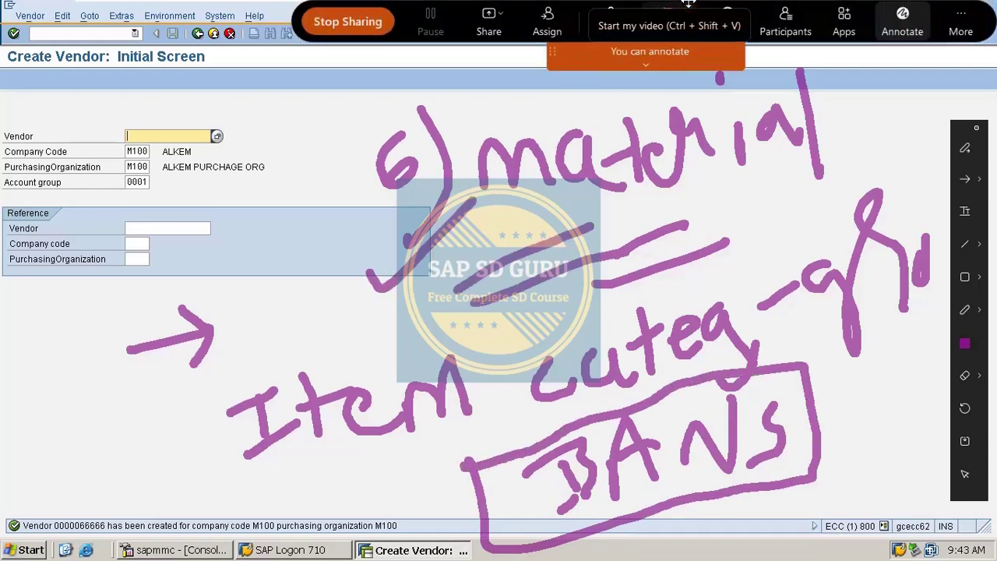
{"action": "key", "text": "Escape"}
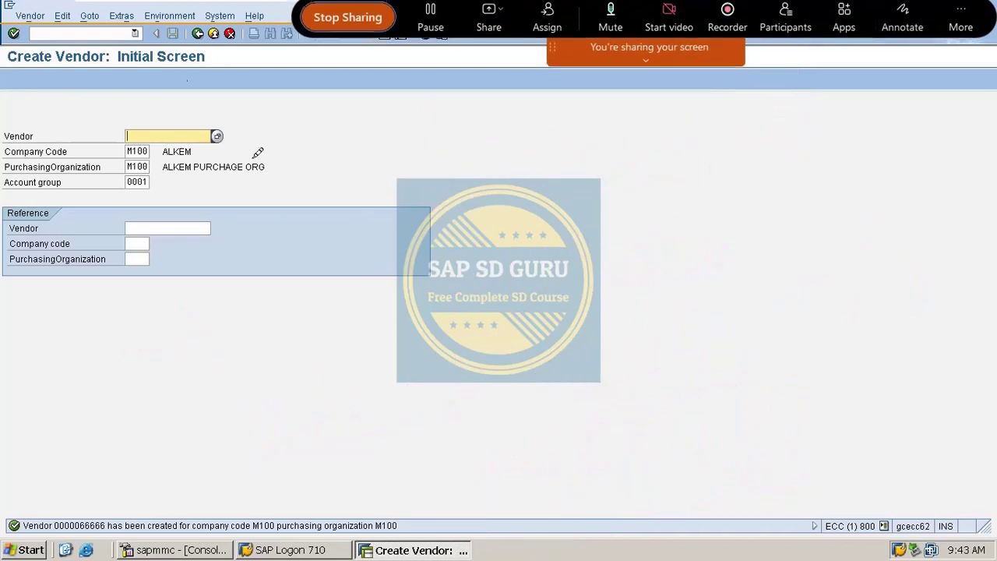
Switch to the material creation transaction MM01 using the command /nmm01.
{"action": "left_click", "coordinate": [111, 33]}
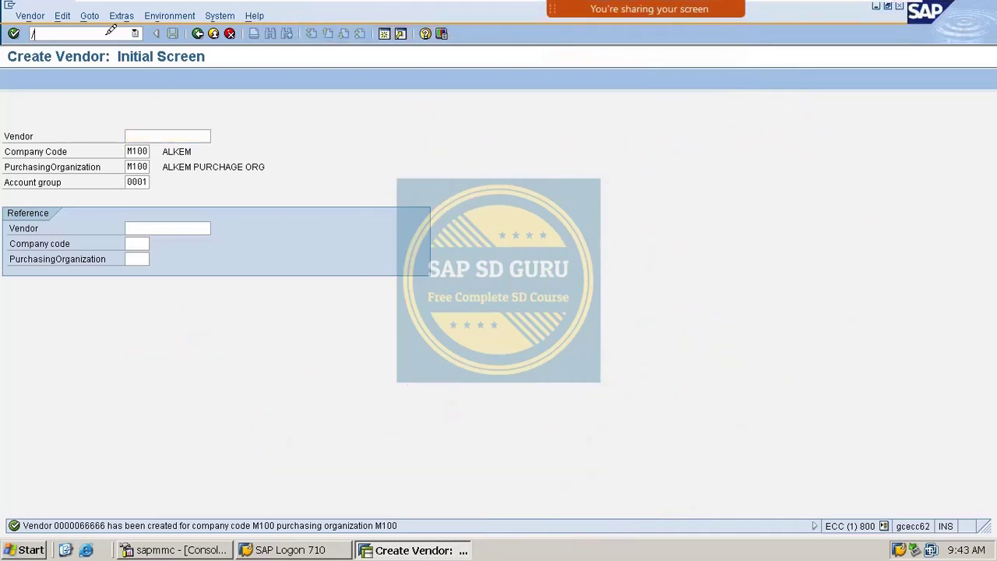
{"action": "type", "text": "/nmm01"}
{"action": "key", "text": "Return"}
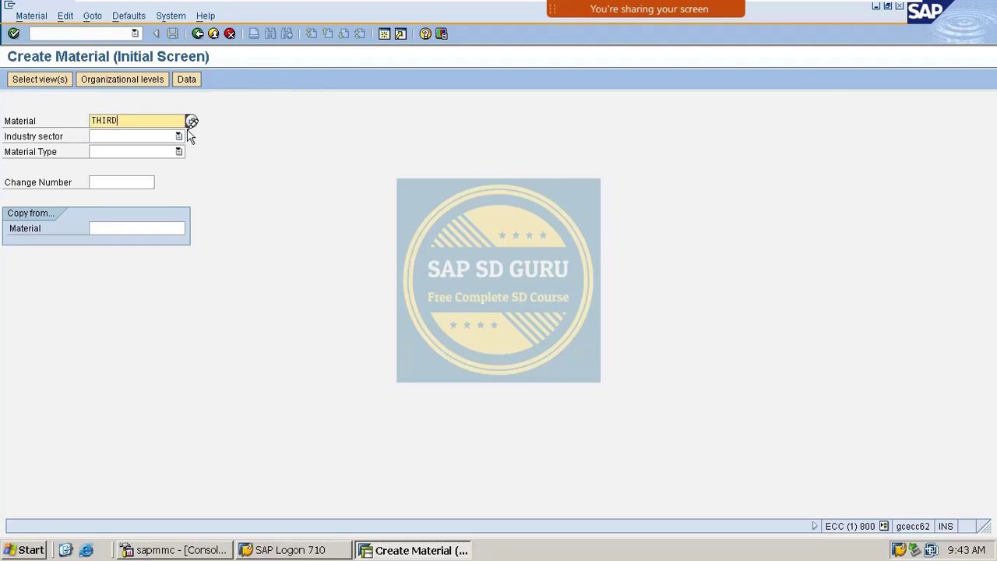
Enter the material THIRDPARTY_1 with industry sector Pharmaceuticals and material type Trading goods.
{"action": "type", "text": "PARTY_1"}
{"action": "left_click", "coordinate": [165, 133]}
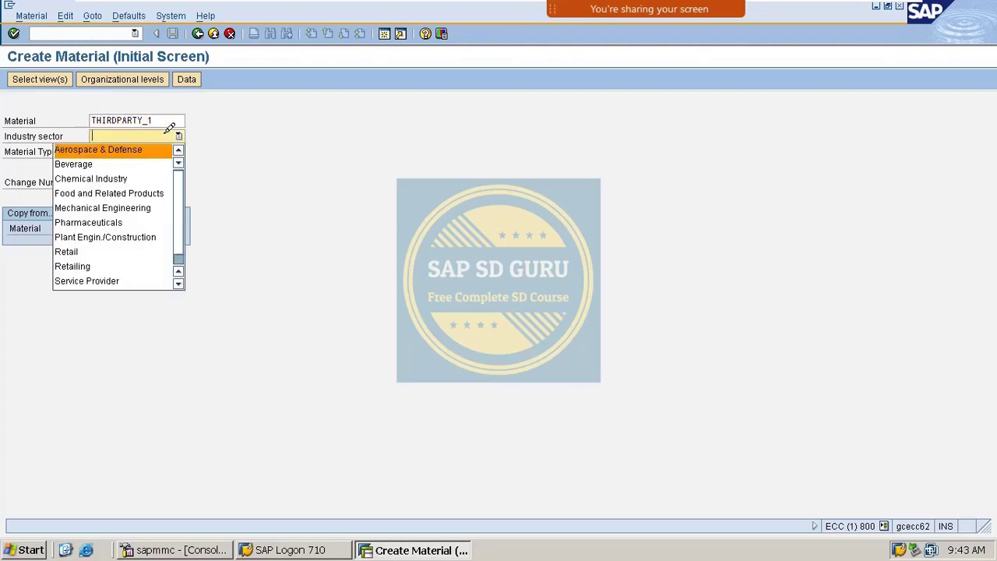
{"action": "key", "text": "p"}
{"action": "key", "text": "Return"}
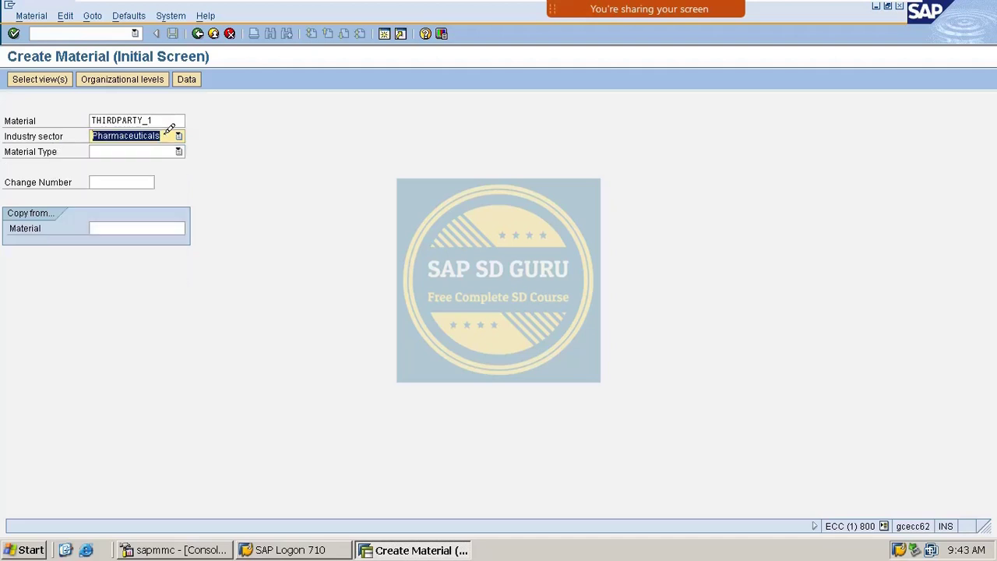
{"action": "left_click", "coordinate": [130, 146]}
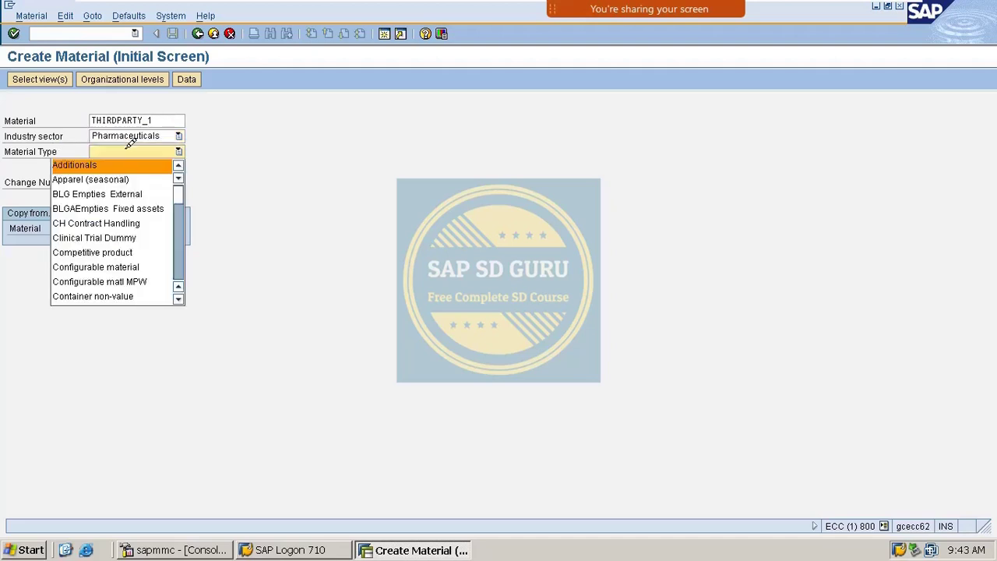
{"action": "key", "text": "r"}
{"action": "key", "text": "t"}
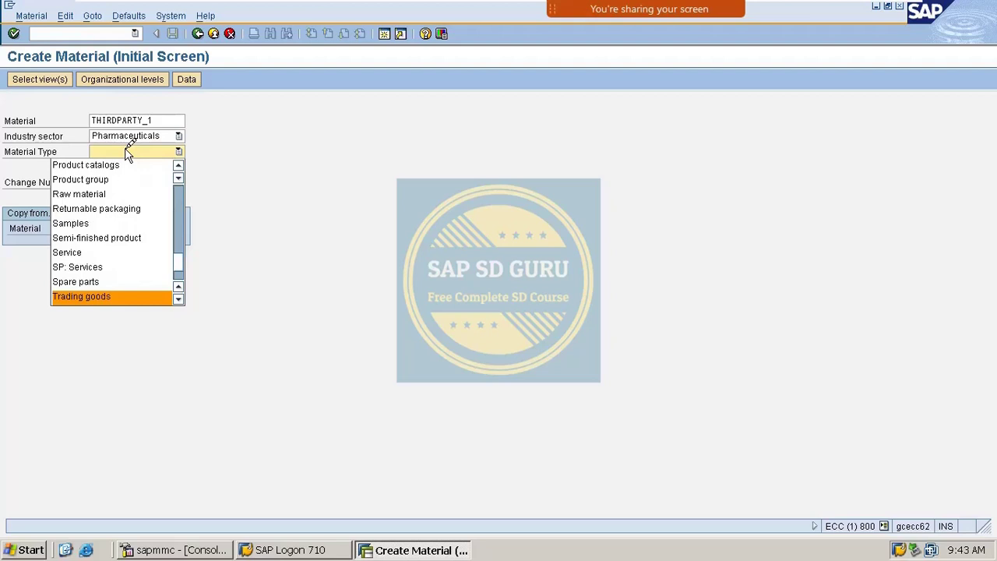
{"action": "key", "text": "Return"}
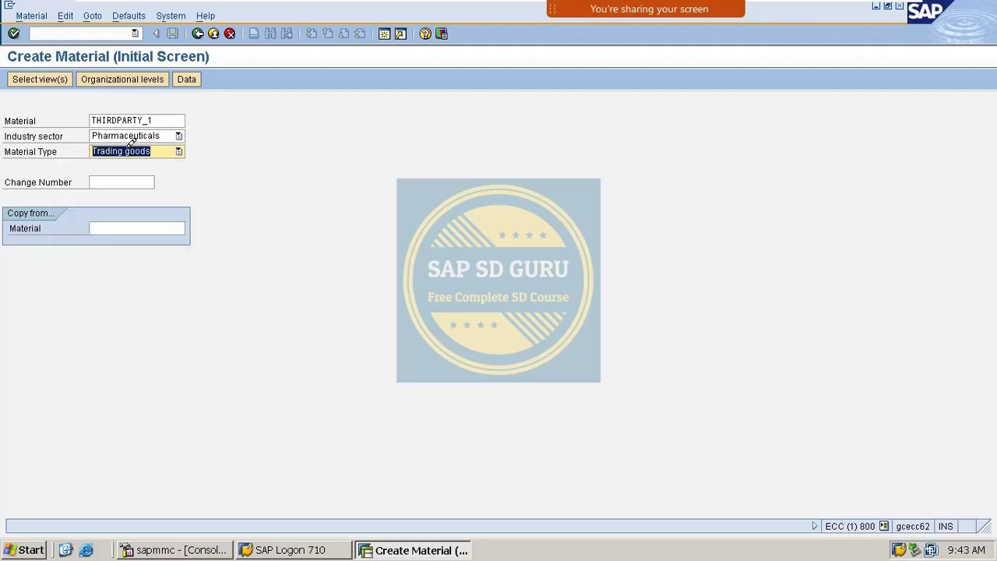
Leave the copy-from material empty and accept the preselected material views to reach the organizational levels.
{"action": "left_click", "coordinate": [111, 227]}
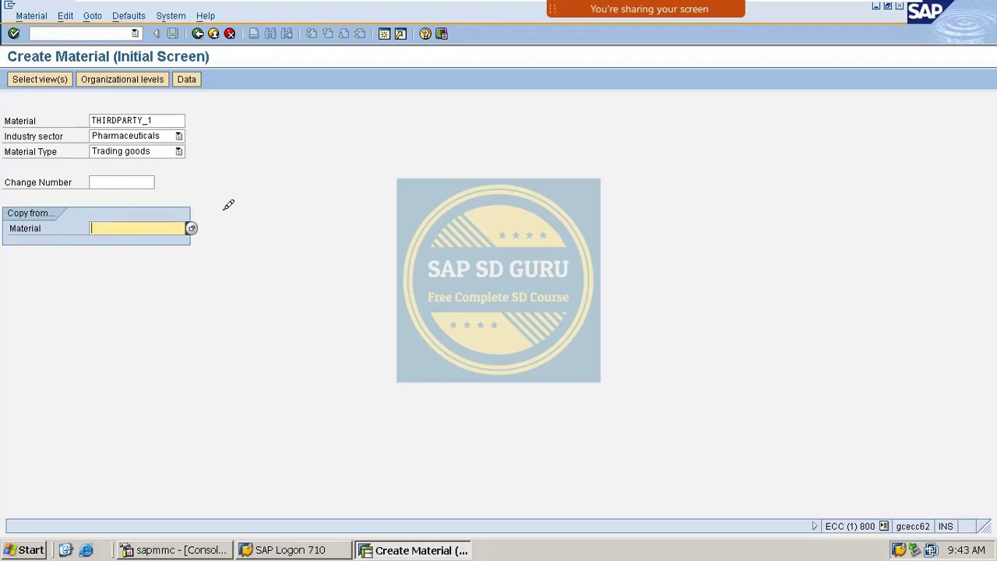
{"action": "key", "text": "Return"}
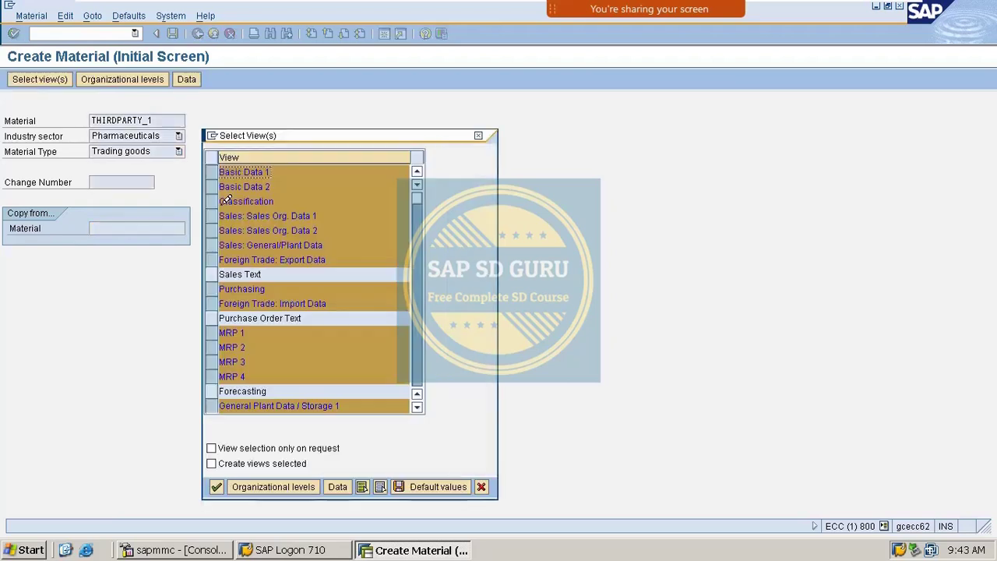
{"action": "key", "text": "Return"}
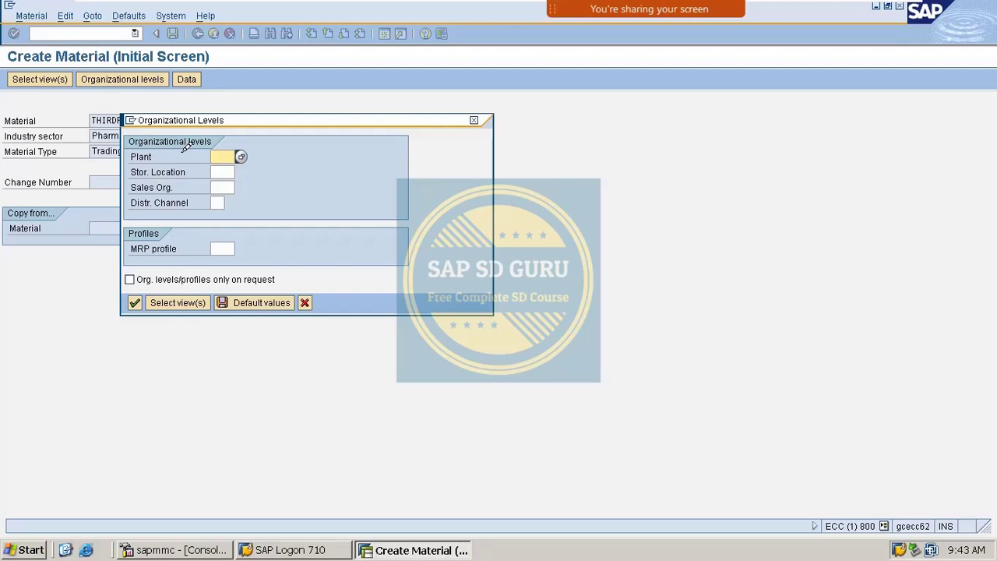
Set the organizational levels to plant M100, storage location M103, sales organization M100 and distribution channel M1.
{"action": "type", "text": "m100"}
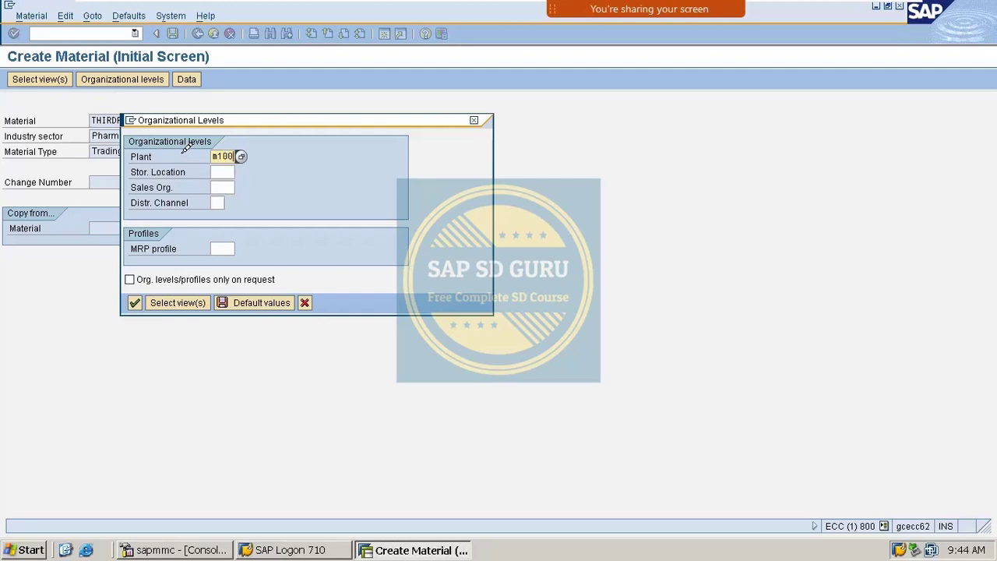
{"action": "key", "text": "Tab"}
{"action": "type", "text": "m103"}
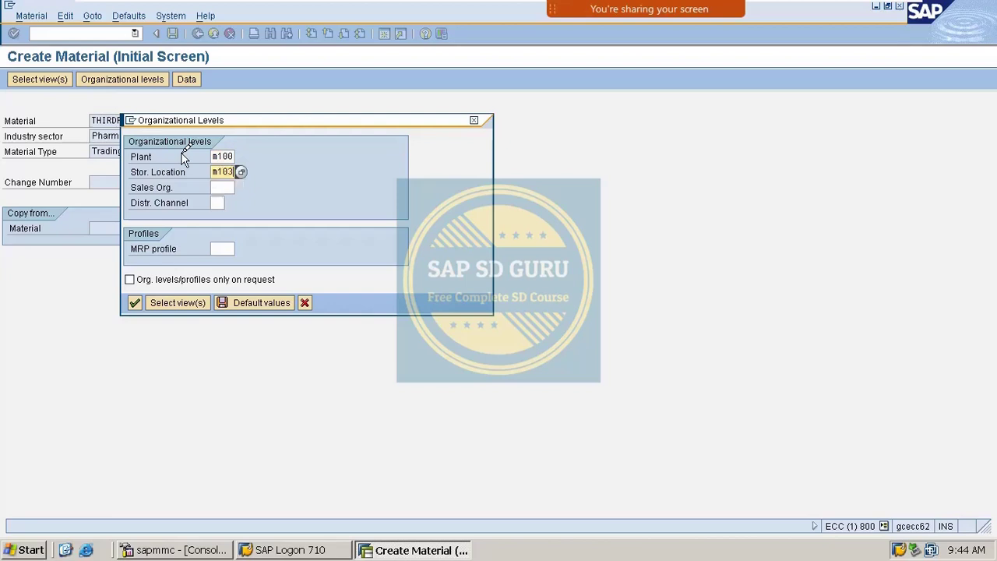
{"action": "key", "text": "Tab"}
{"action": "type", "text": "m100"}
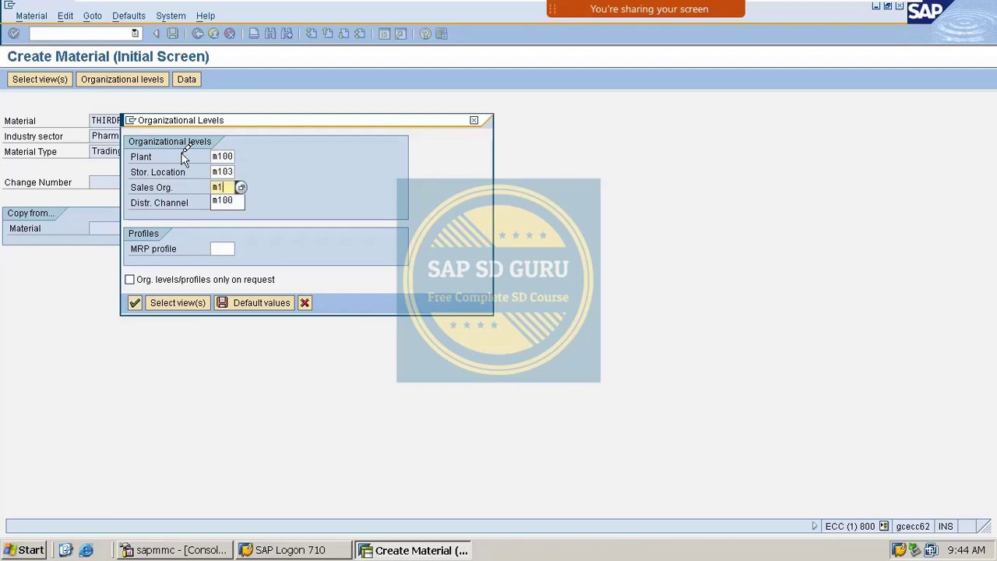
{"action": "key", "text": "Tab"}
{"action": "type", "text": "m1"}
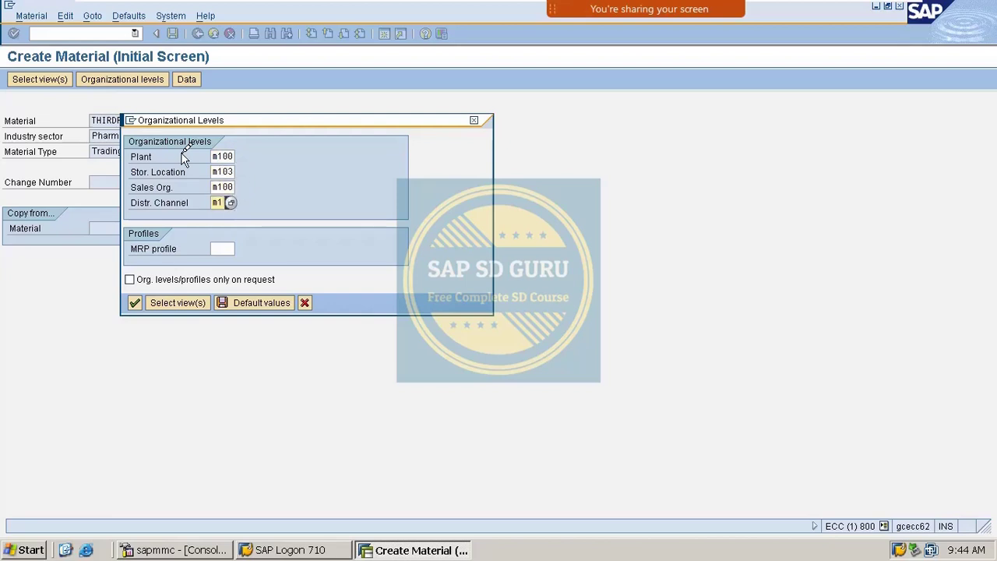
{"action": "key", "text": "Return"}
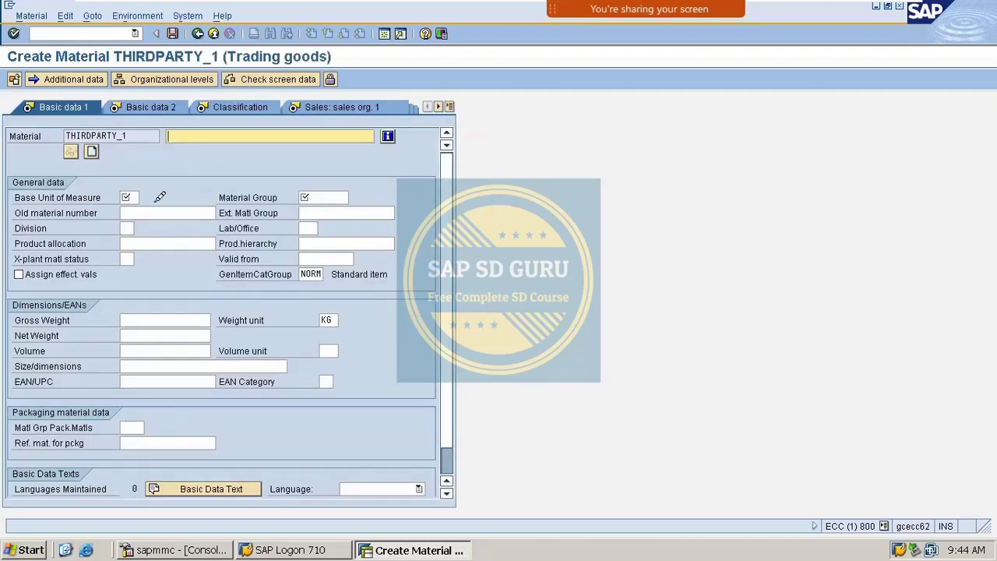
Enter base unit of measure BT and material group 004 in the basic data.
{"action": "left_click", "coordinate": [127, 197]}
{"action": "type", "text": "BT"}
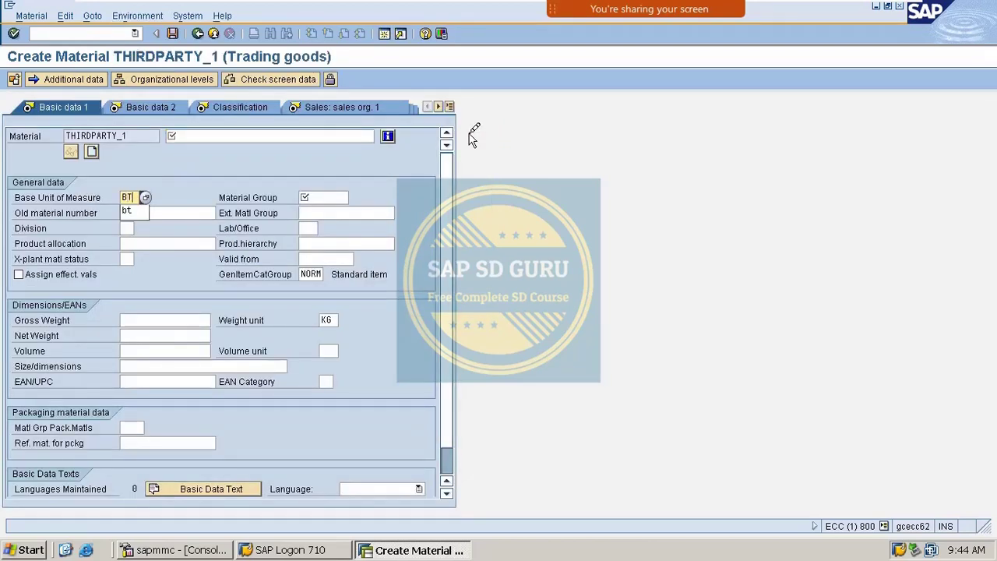
{"action": "key", "text": "Tab"}
{"action": "type", "text": "0"}
{"action": "key", "text": "Down"}
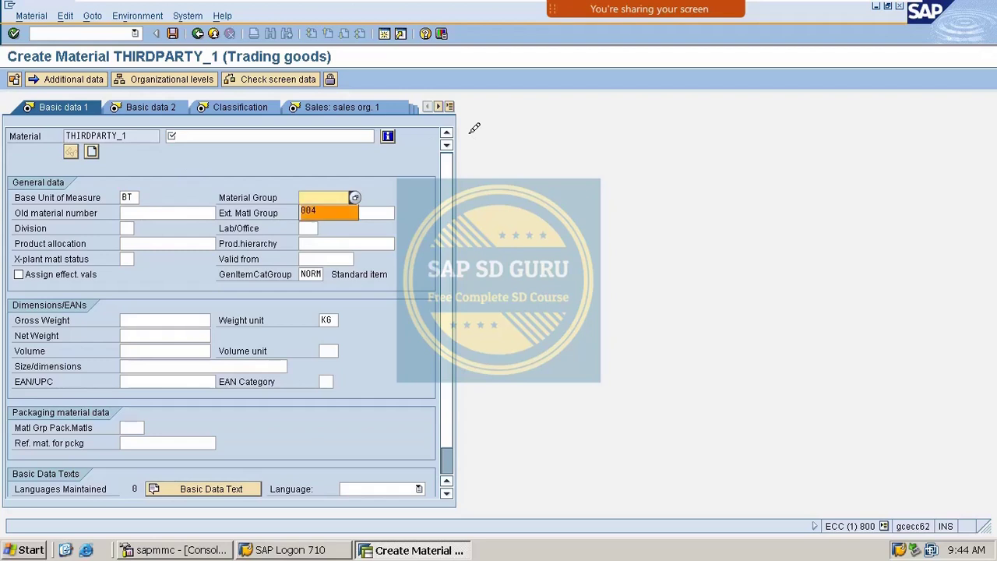
{"action": "key", "text": "Return"}
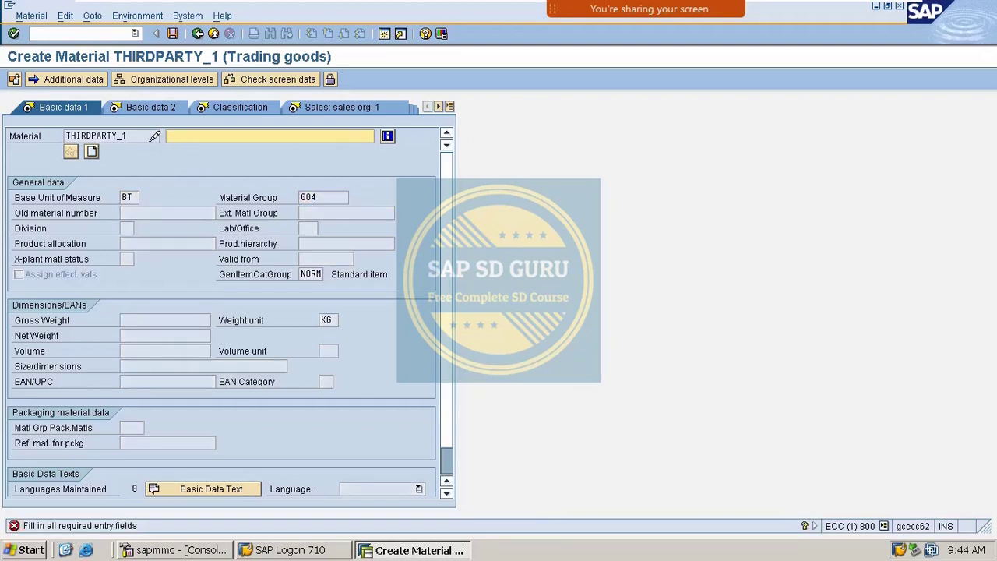
Copy the material number THIRDPARTY_1 into the material description and accept the Basic data 1 view.
{"action": "double_click", "coordinate": [154, 135]}
{"action": "key", "text": "ctrl+c"}
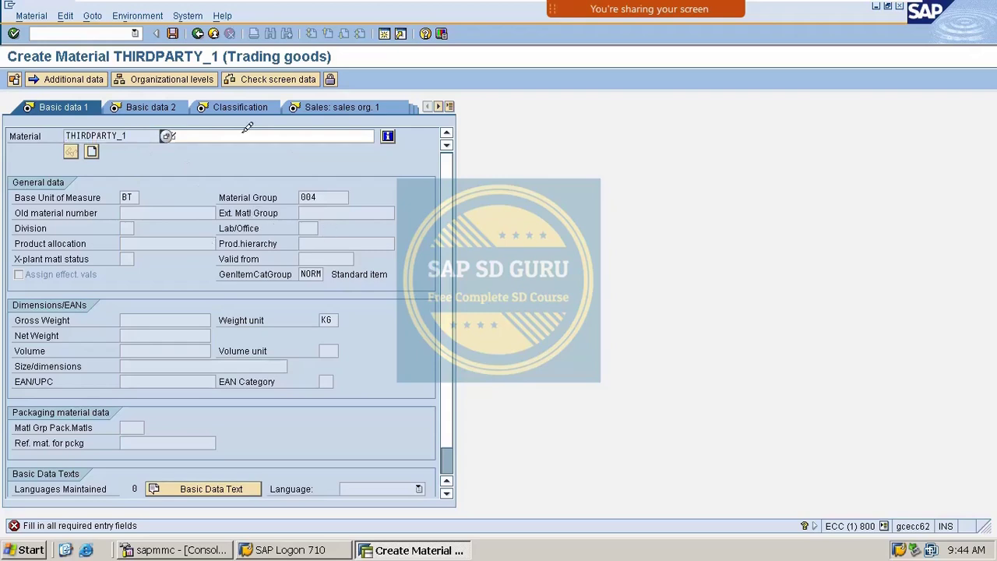
{"action": "left_click", "coordinate": [247, 135]}
{"action": "key", "text": "ctrl+v"}
{"action": "key", "text": "Return"}
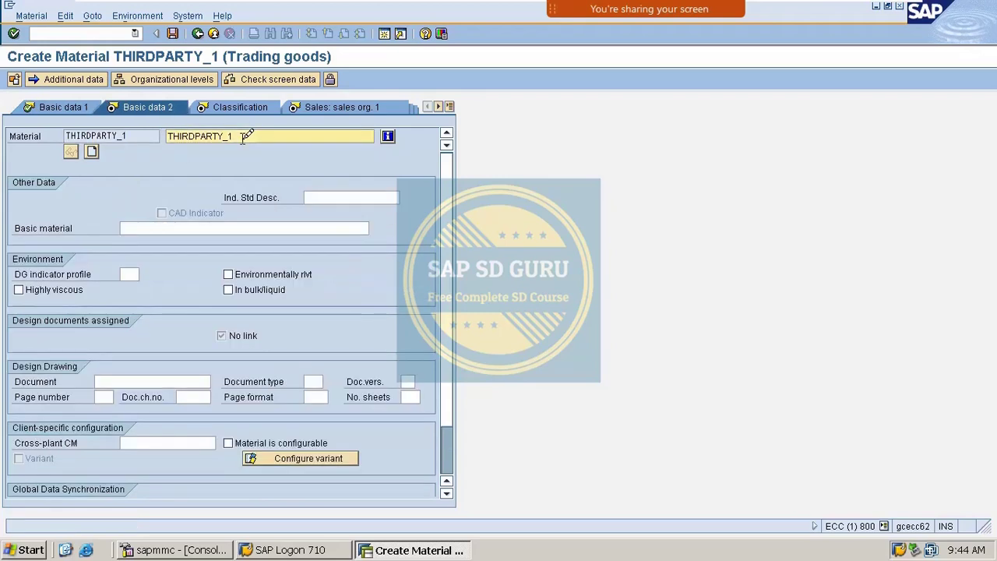
Pass Basic data 2 and Classification, fill in India's output tax classification, and continue to the Sales: General/Plant view.
{"action": "key", "text": "Return"}
{"action": "key", "text": "Return"}
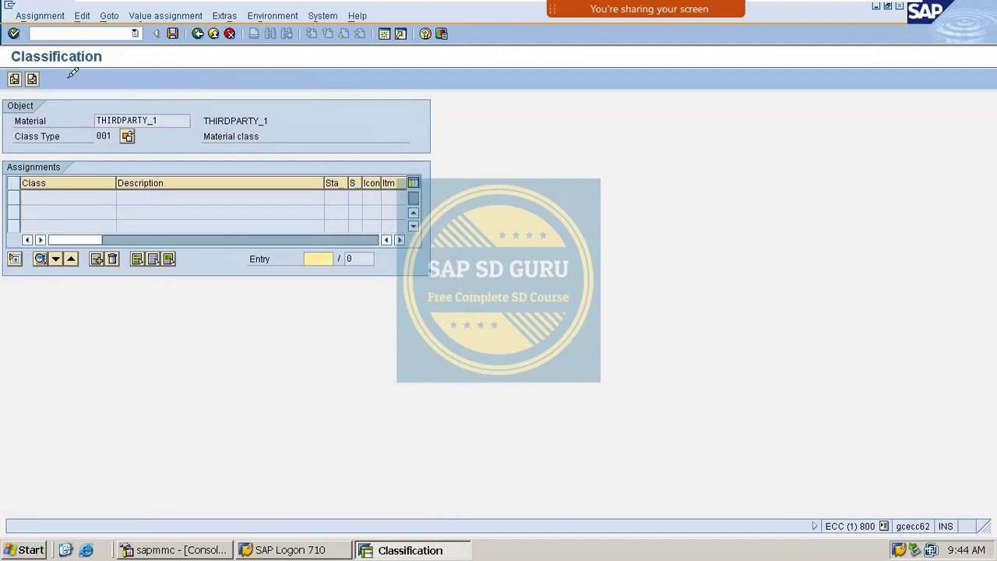
{"action": "left_click", "coordinate": [41, 75]}
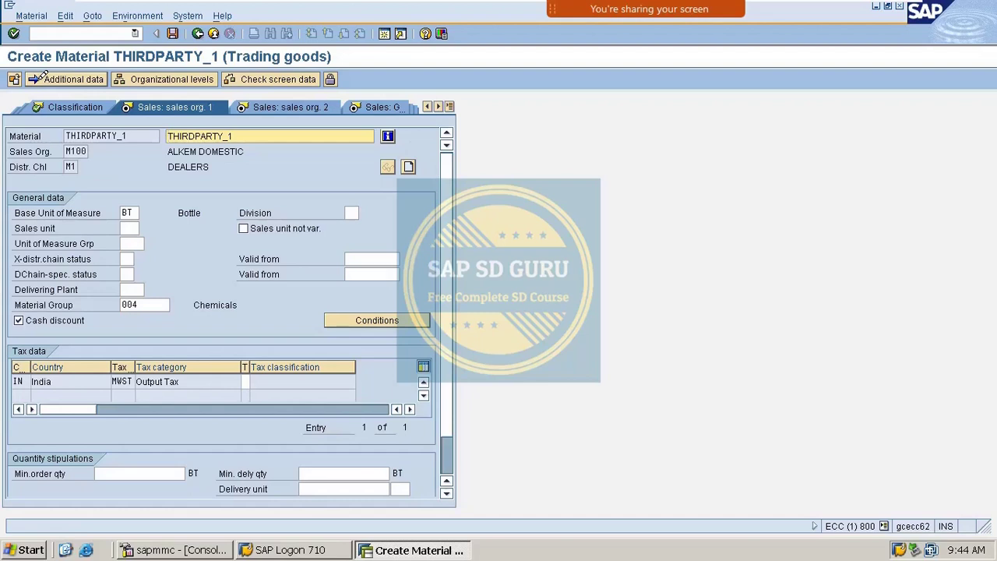
{"action": "left_click", "coordinate": [248, 381]}
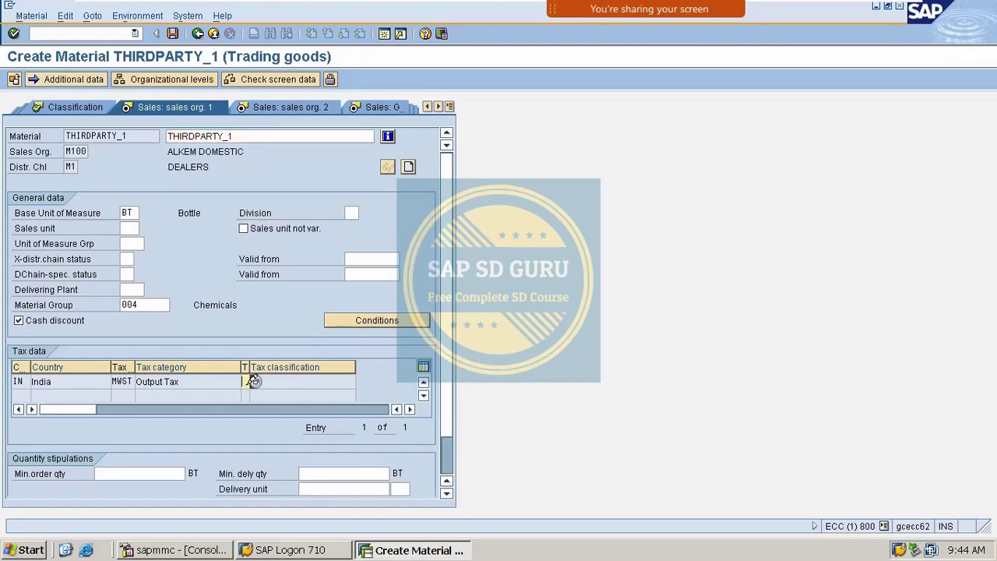
{"action": "key", "text": "Return"}
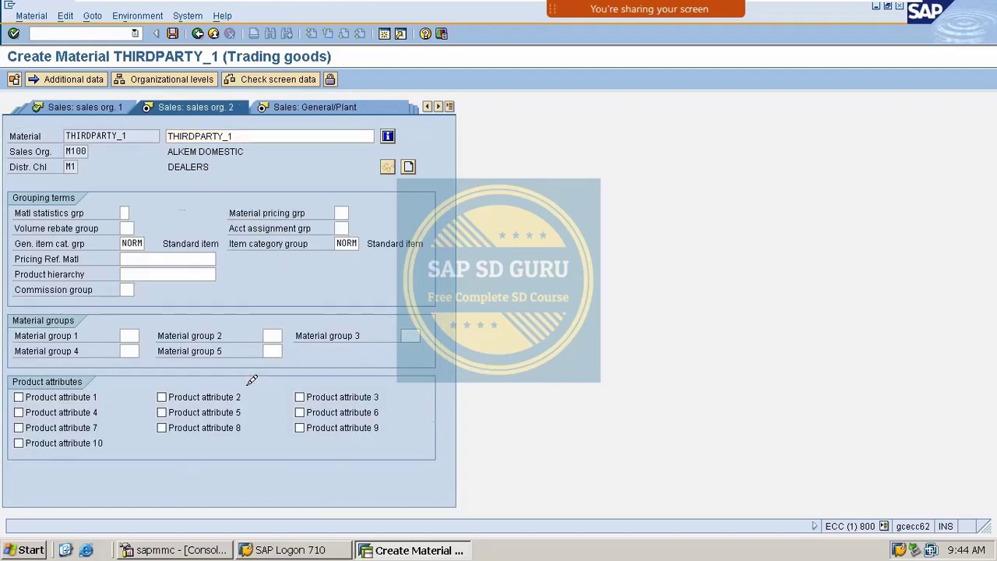
{"action": "key", "text": "Return"}
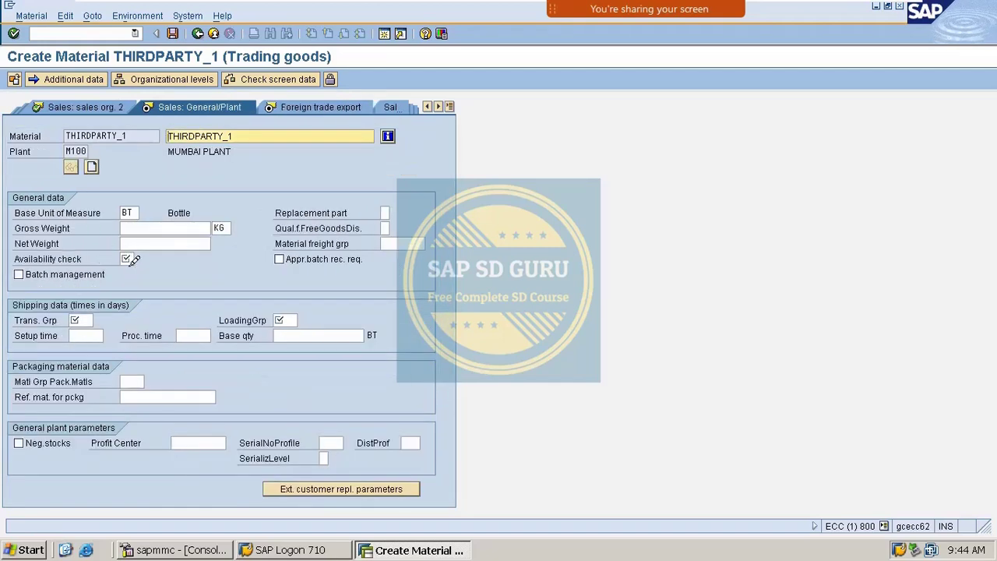
Set availability check 01, transportation group 0001 and loading group 0001, and continue to the Purchasing view.
{"action": "left_click", "coordinate": [131, 259]}
{"action": "type", "text": "01"}
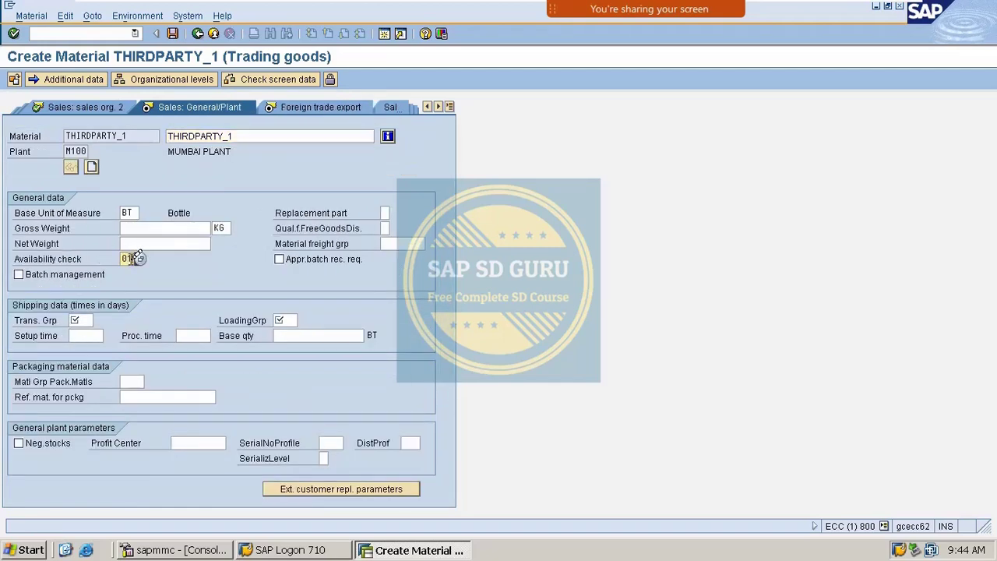
{"action": "key", "text": "Return"}
{"action": "type", "text": "0001"}
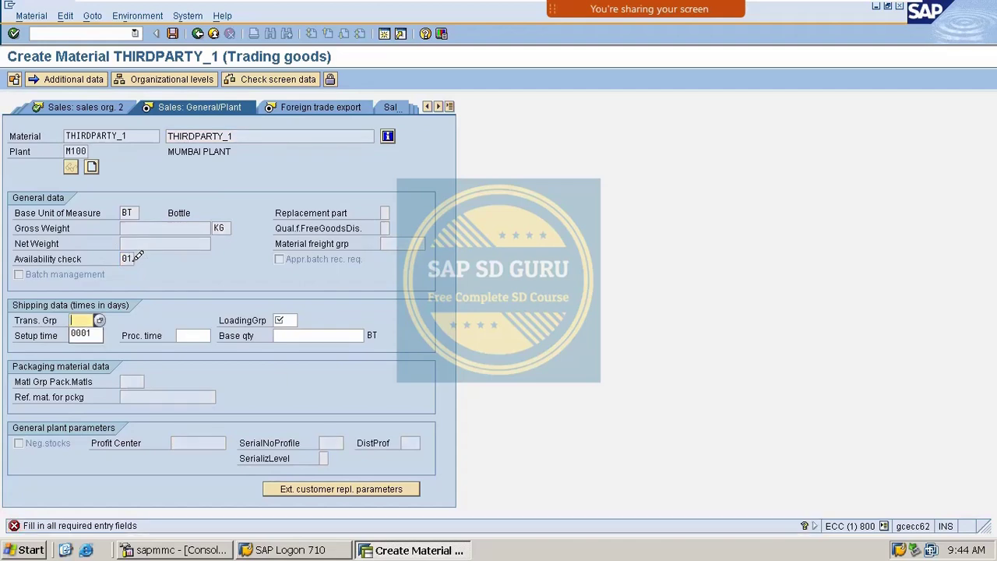
{"action": "key", "text": "Return"}
{"action": "type", "text": "0001"}
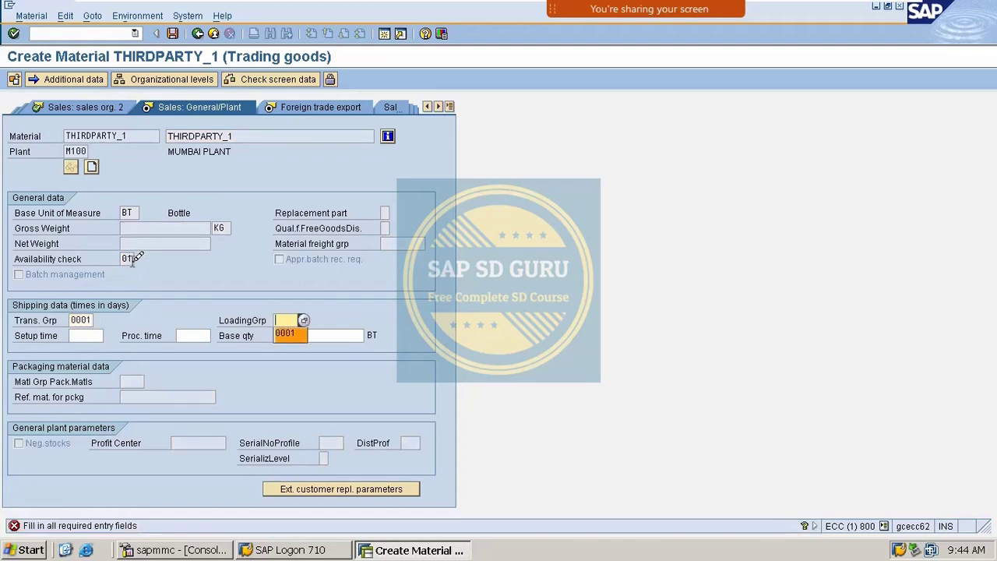
{"action": "key", "text": "Return"}
{"action": "key", "text": "Return"}
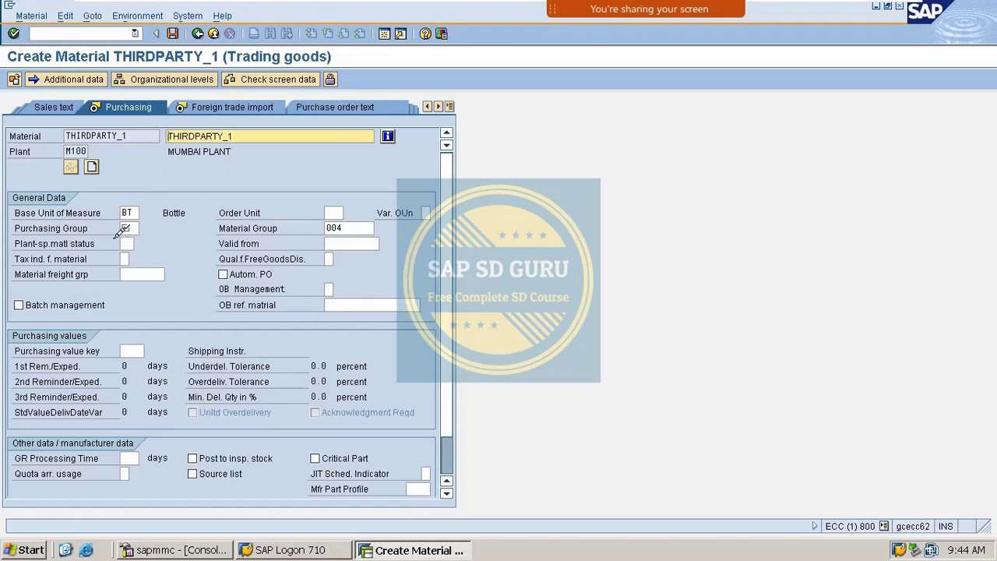
Choose purchasing group 000 from the value list and accept the purchasing data.
{"action": "left_click", "coordinate": [136, 227]}
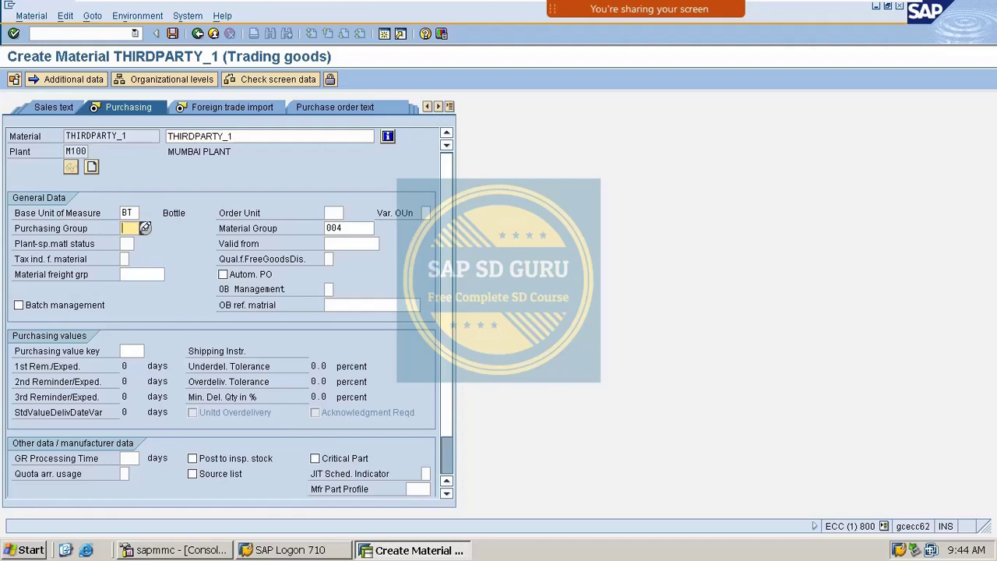
{"action": "left_click", "coordinate": [145, 227]}
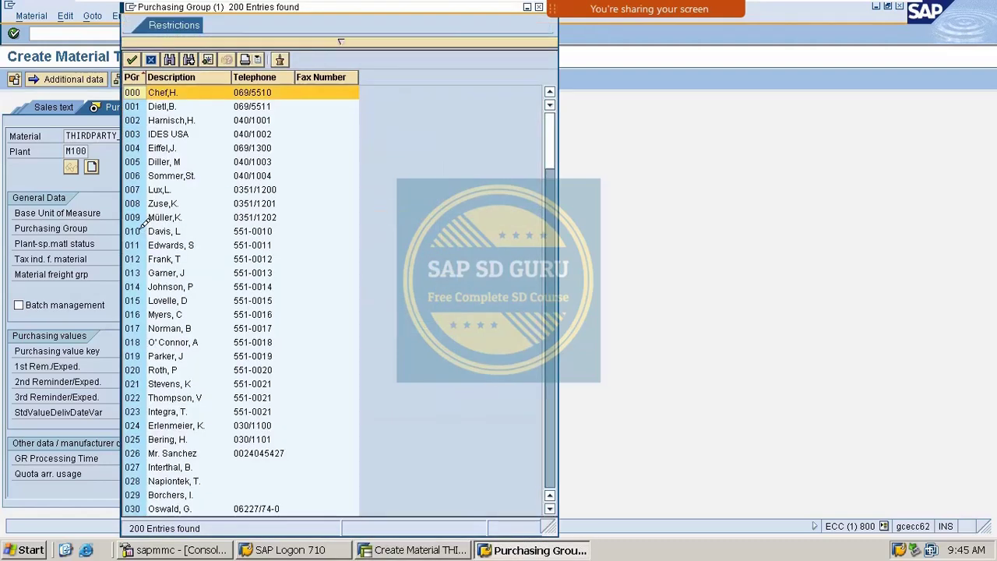
{"action": "double_click", "coordinate": [172, 94]}
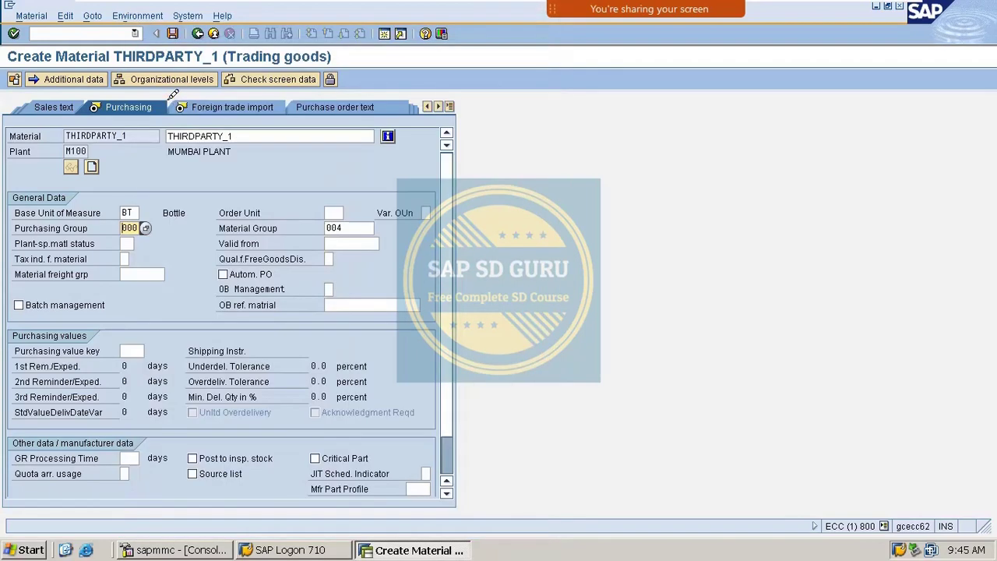
{"action": "key", "text": "Return"}
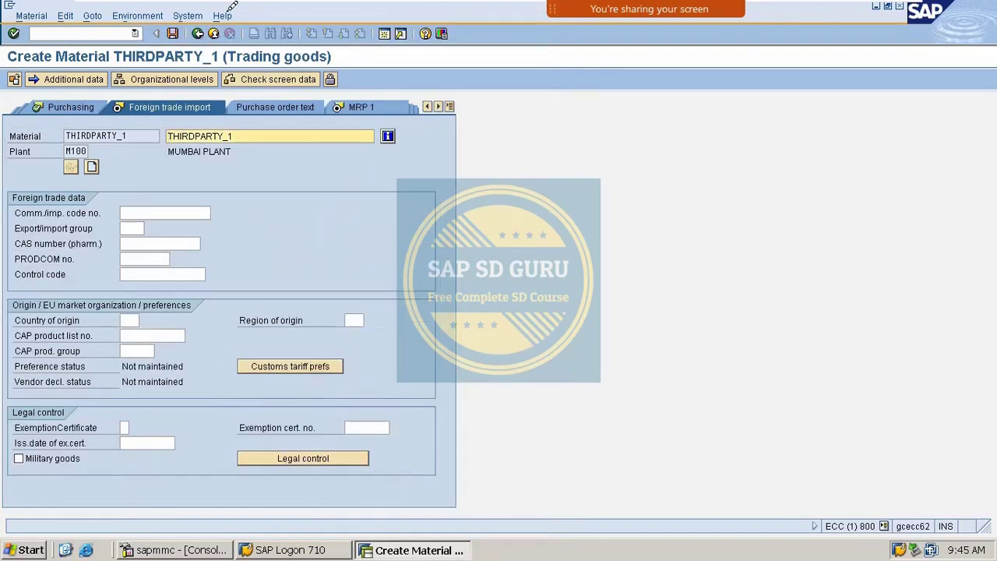
Change the item category group to BANS in the Sales: sales org. 2 view and return there to check its description.
{"action": "left_click", "coordinate": [450, 106]}
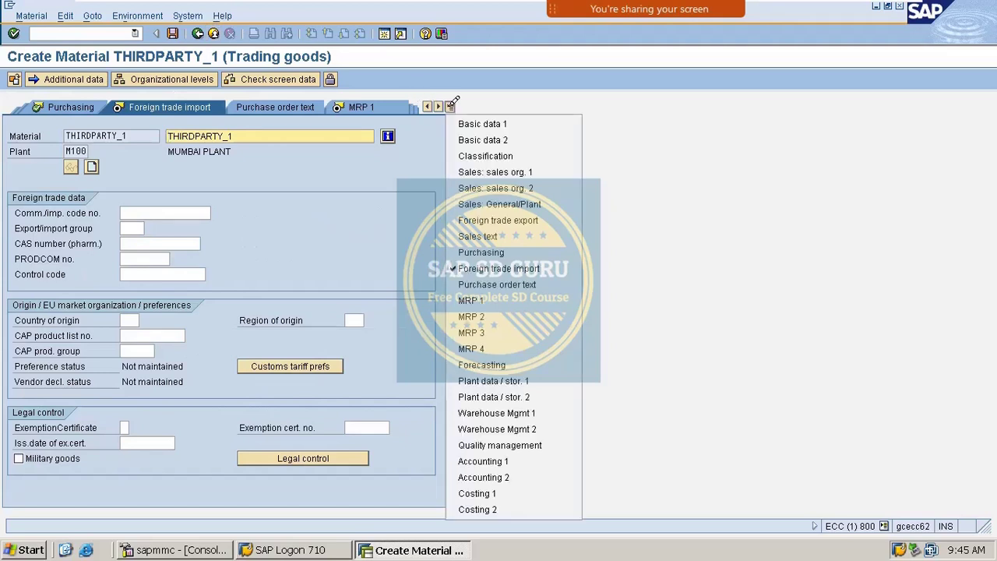
{"action": "left_click", "coordinate": [484, 188]}
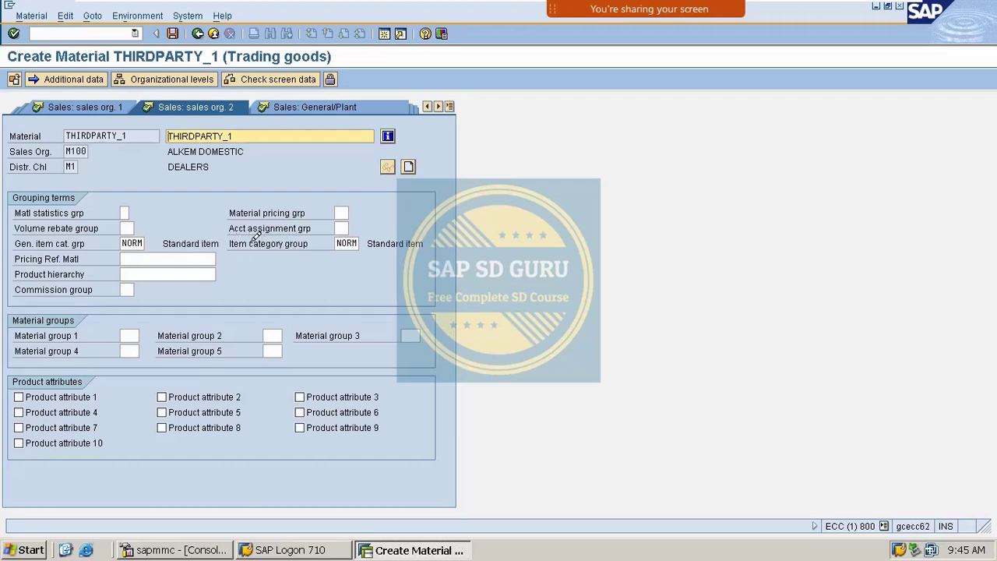
{"action": "left_click", "coordinate": [346, 243]}
{"action": "left_click_drag", "start_coordinate": [365, 243], "coordinate": [56, 265]}
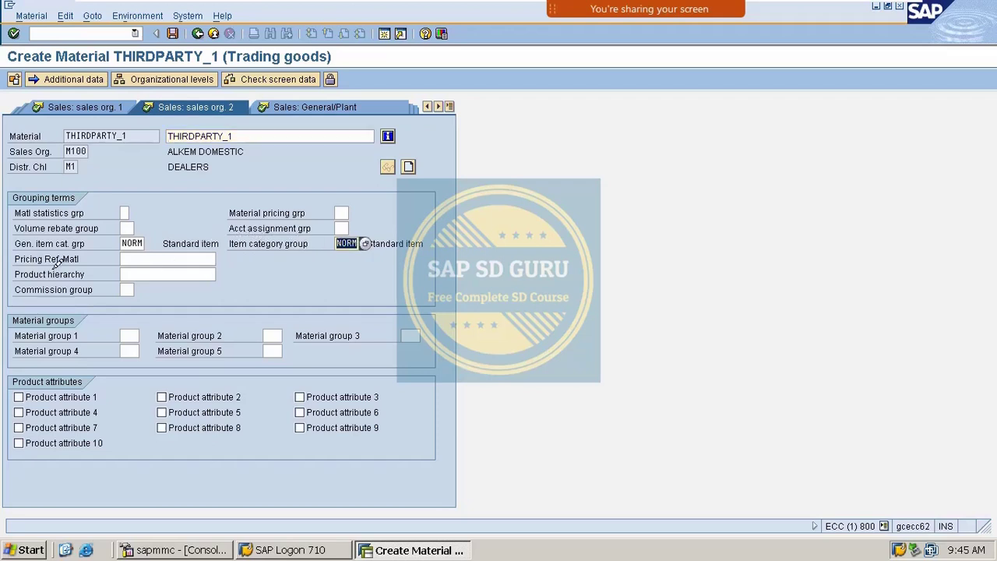
{"action": "type", "text": "bans"}
{"action": "key", "text": "Return"}
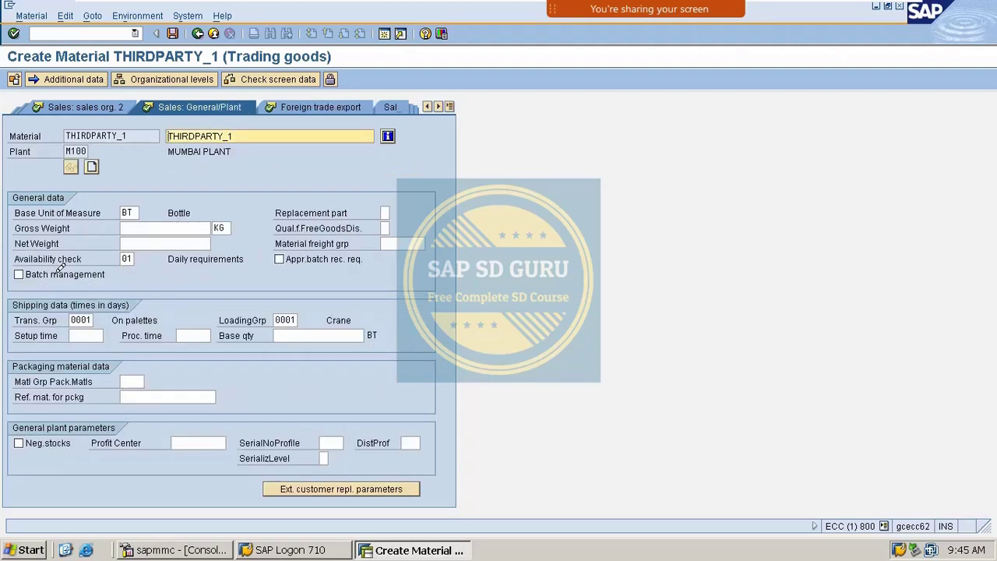
{"action": "left_click", "coordinate": [114, 105]}
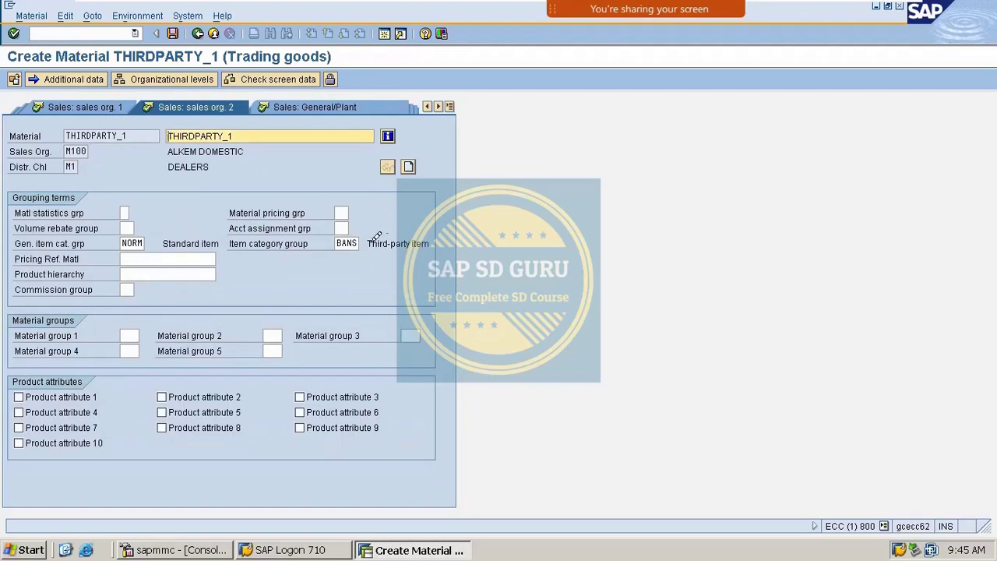
{"action": "left_click_drag", "start_coordinate": [372, 243], "coordinate": [437, 244]}
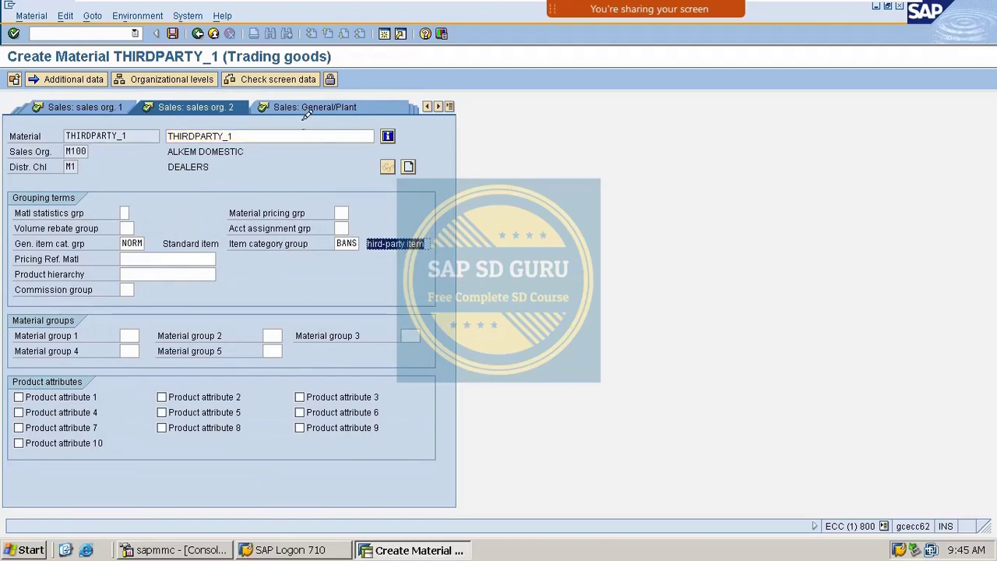
Proceed through the remaining sales and purchasing views to MRP 1 and choose MRP type AP (External planning).
{"action": "key", "text": "Return"}
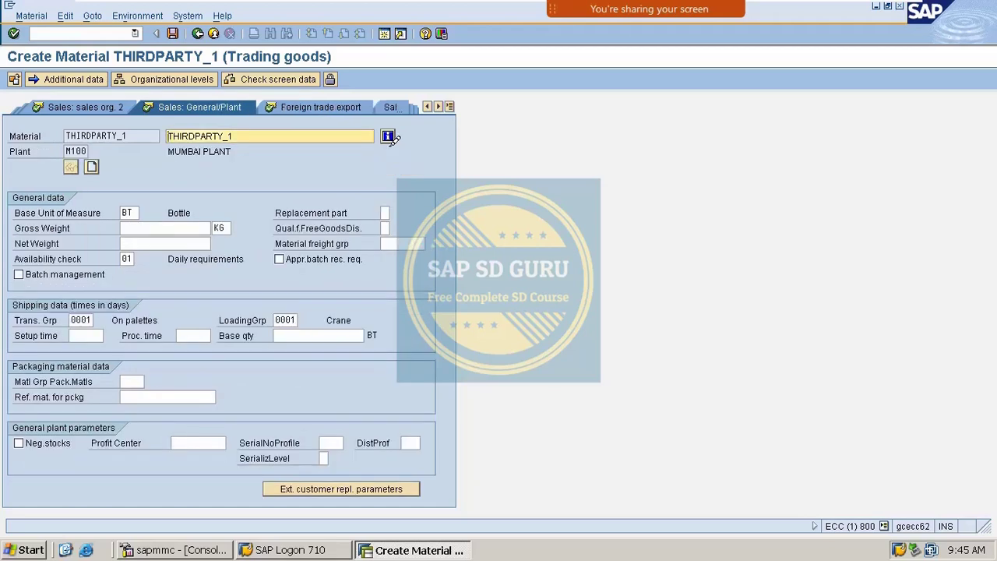
{"action": "key", "text": "Return"}
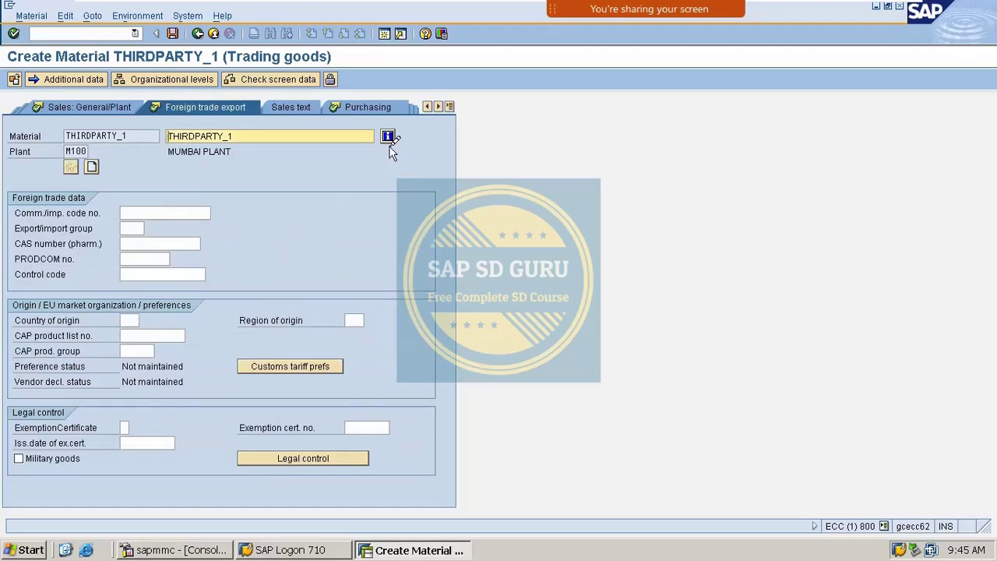
{"action": "key", "text": "Return"}
{"action": "key", "text": "Return"}
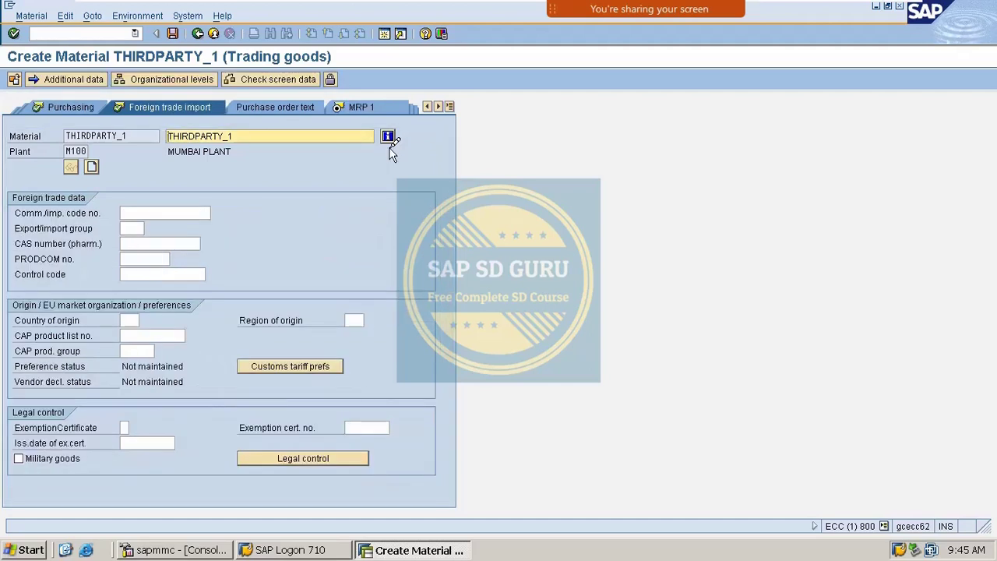
{"action": "key", "text": "Return"}
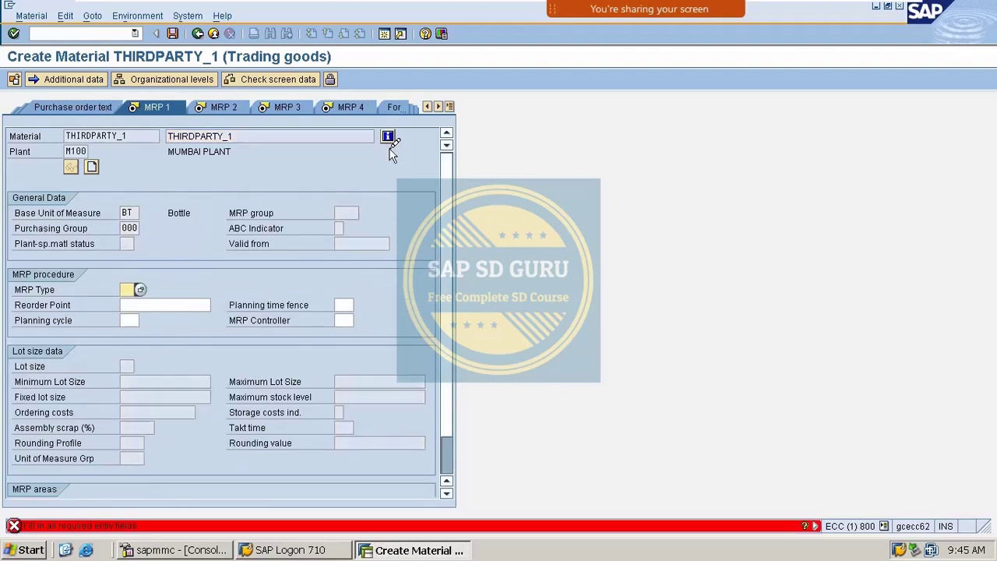
{"action": "left_click", "coordinate": [140, 289]}
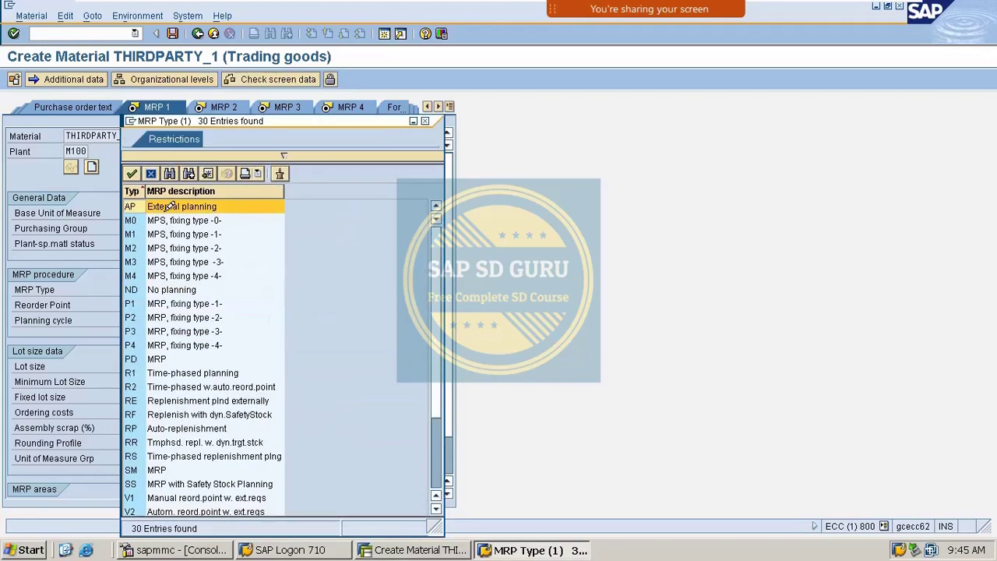
{"action": "double_click", "coordinate": [172, 207]}
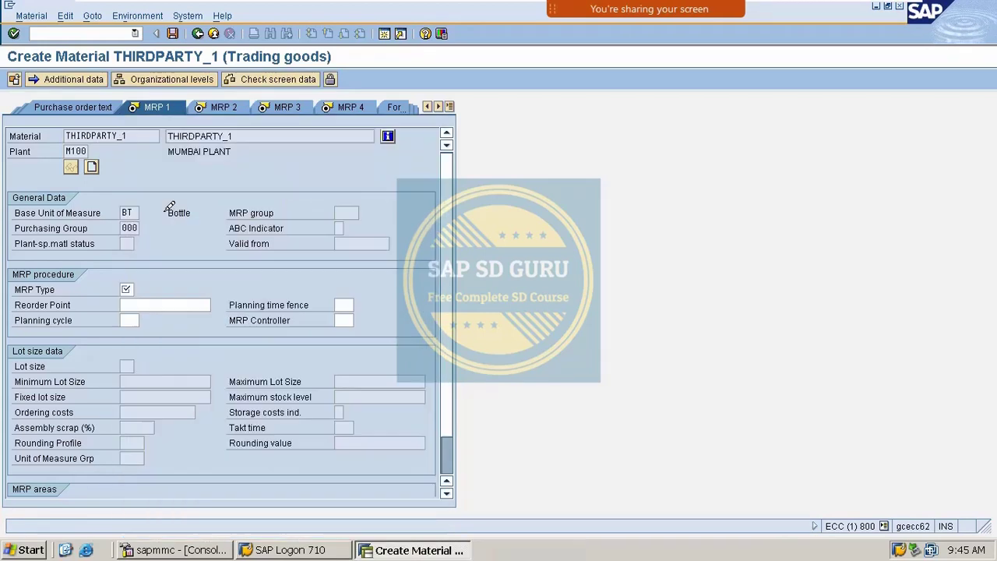
Set the MRP type to PD and assign MRP controller 000 in the MRP 1 view.
{"action": "key", "text": "BackSpace"}
{"action": "key", "text": "BackSpace"}
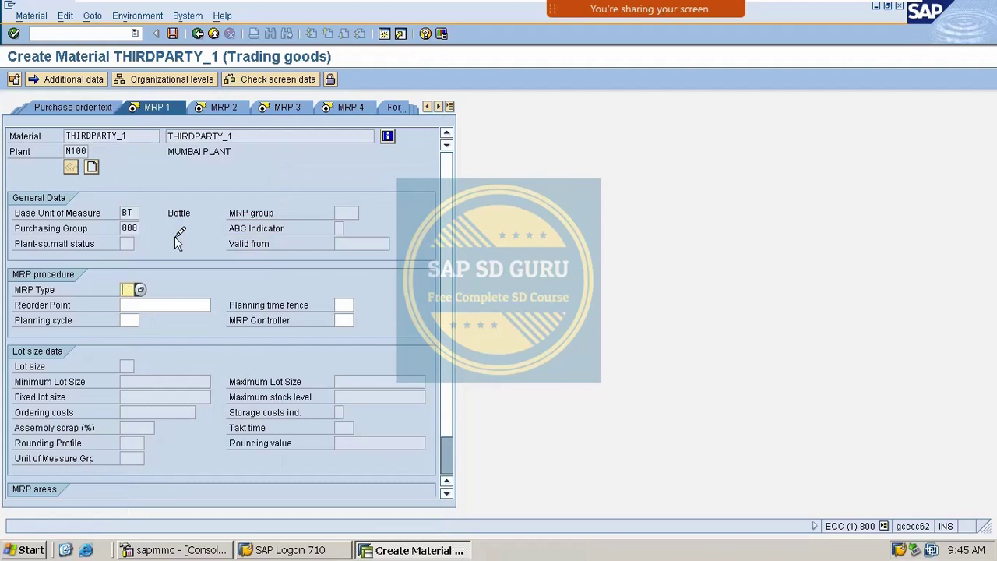
{"action": "type", "text": "pd"}
{"action": "key", "text": "Return"}
{"action": "key", "text": "BackSpace"}
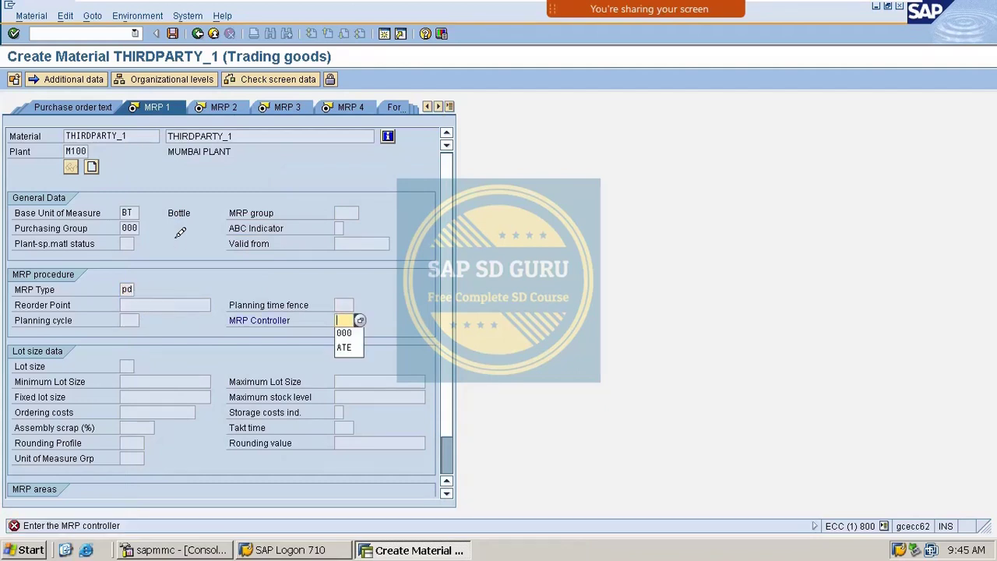
{"action": "key", "text": "Down"}
{"action": "key", "text": "Return"}
{"action": "key", "text": "Return"}
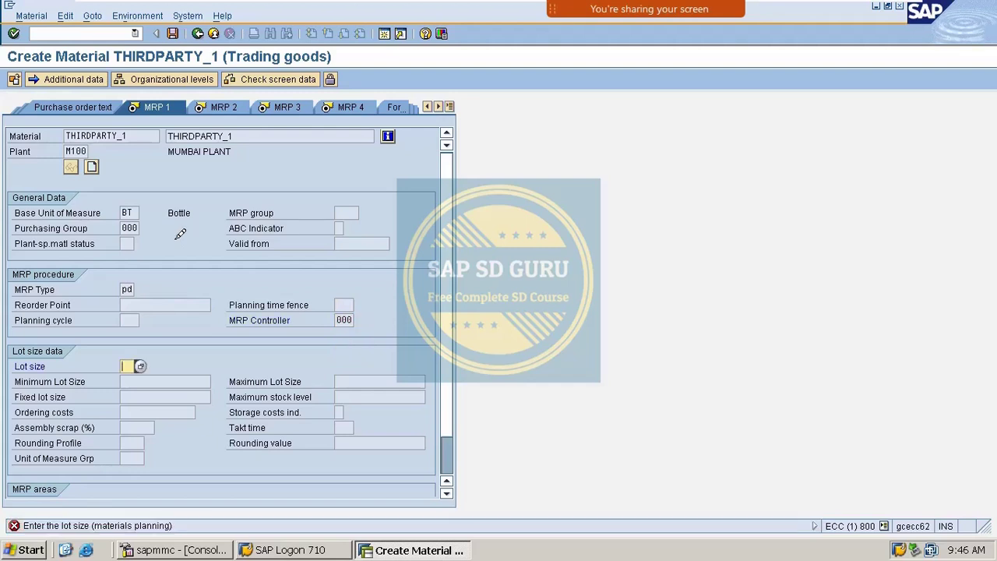
Choose a lot size from the suggested entries and continue to the MRP 2 view.
{"action": "key", "text": "BackSpace"}
{"action": "key", "text": "Down"}
{"action": "key", "text": "Return"}
{"action": "key", "text": "Return"}
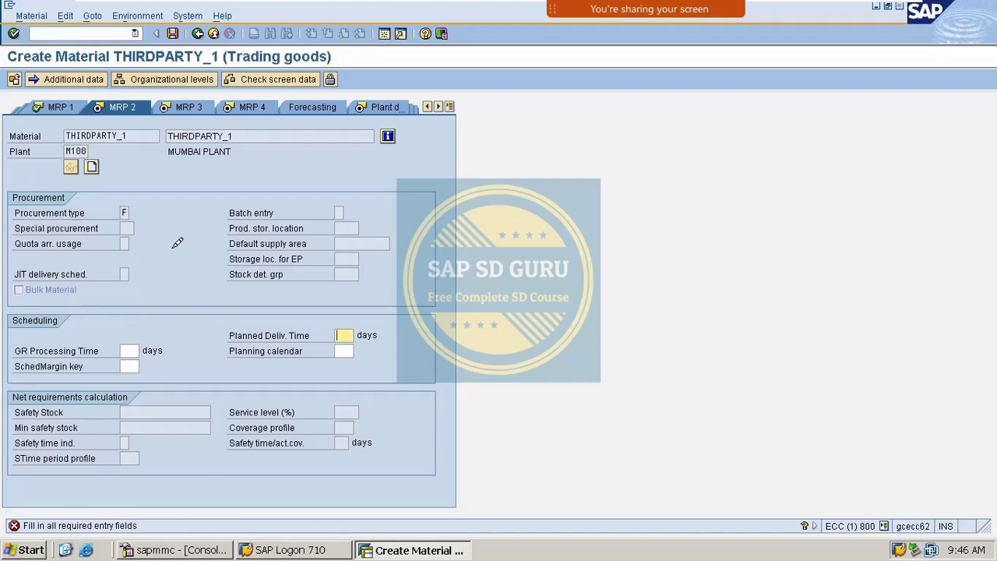
Set the planned delivery time to 1 day and the scheduling margin key to 000, and continue past MRP 2.
{"action": "type", "text": "1"}
{"action": "key", "text": "Return"}
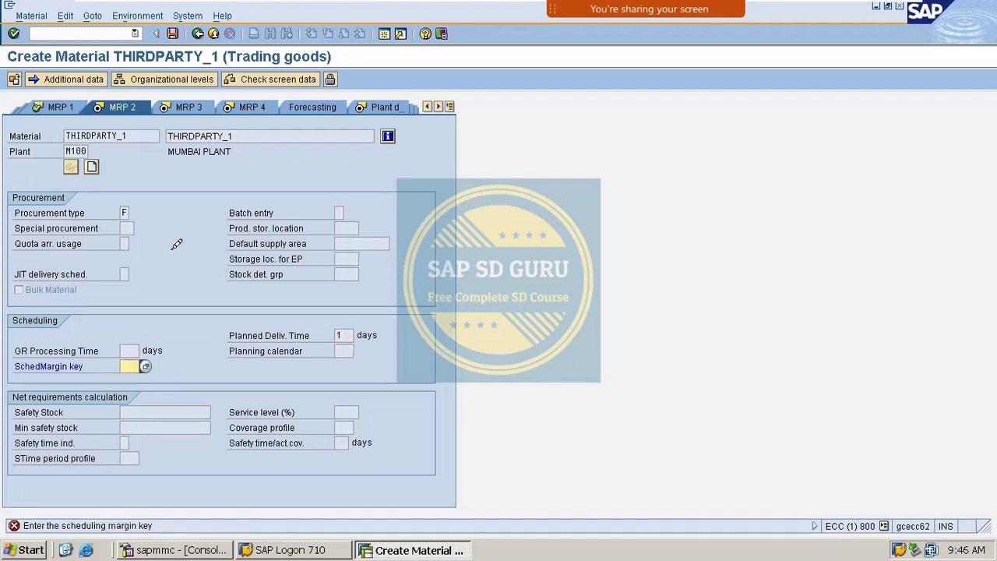
{"action": "type", "text": "000"}
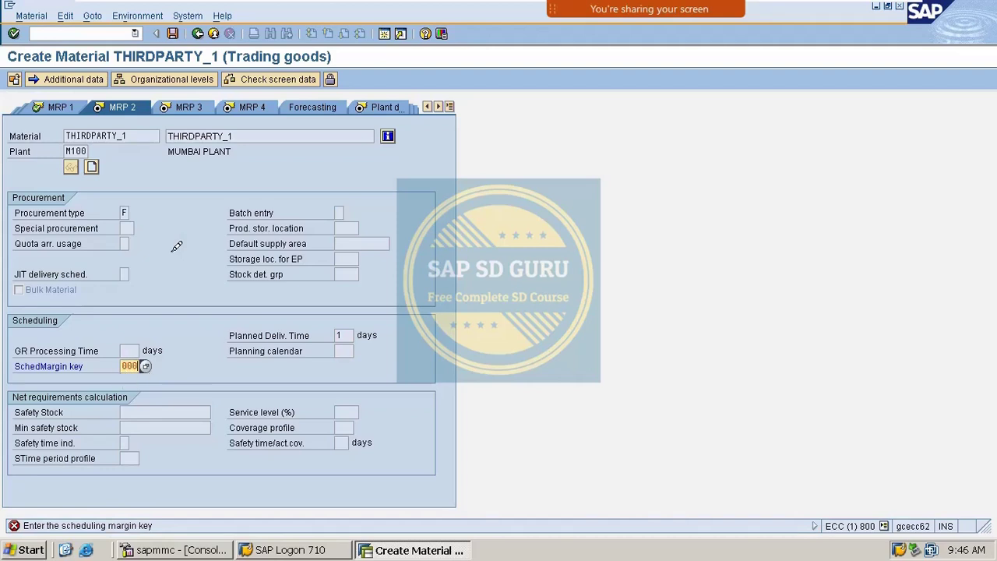
{"action": "key", "text": "Return"}
{"action": "key", "text": "Return"}
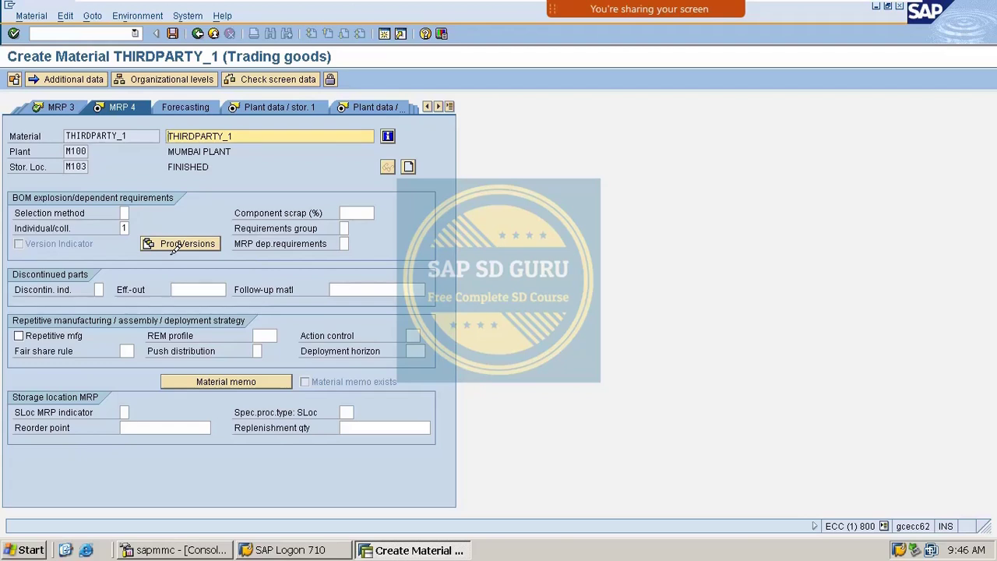
Proceed from MRP 4 through the plant data and accounting views to Costing 1, accepting the default values.
{"action": "key", "text": "Return"}
{"action": "key", "text": "Return"}
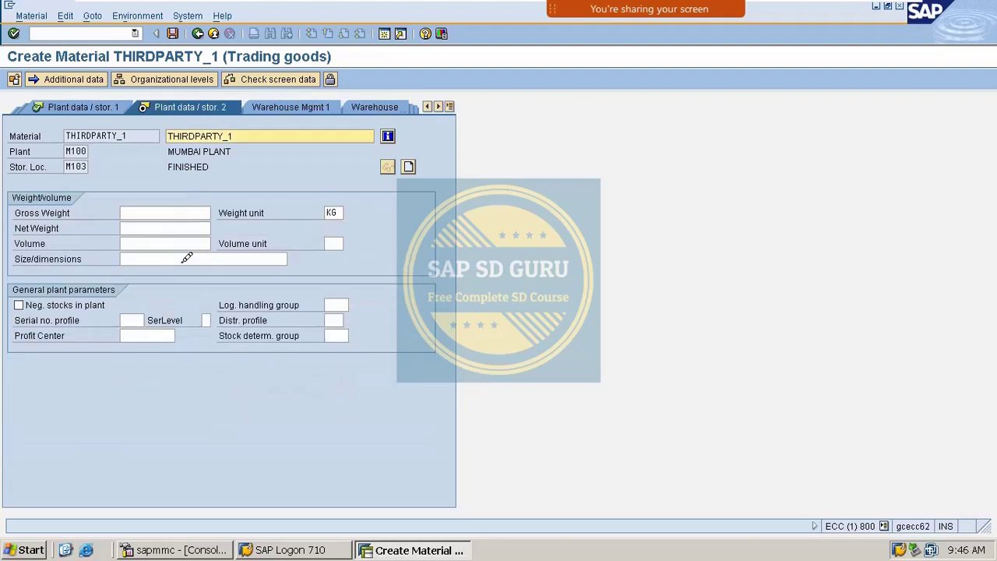
{"action": "key", "text": "Return"}
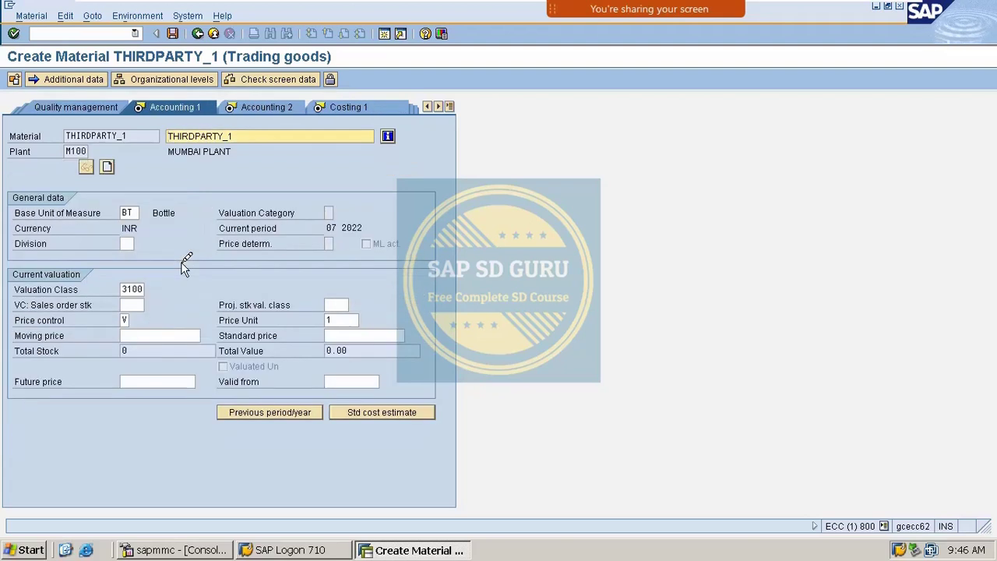
{"action": "key", "text": "Return"}
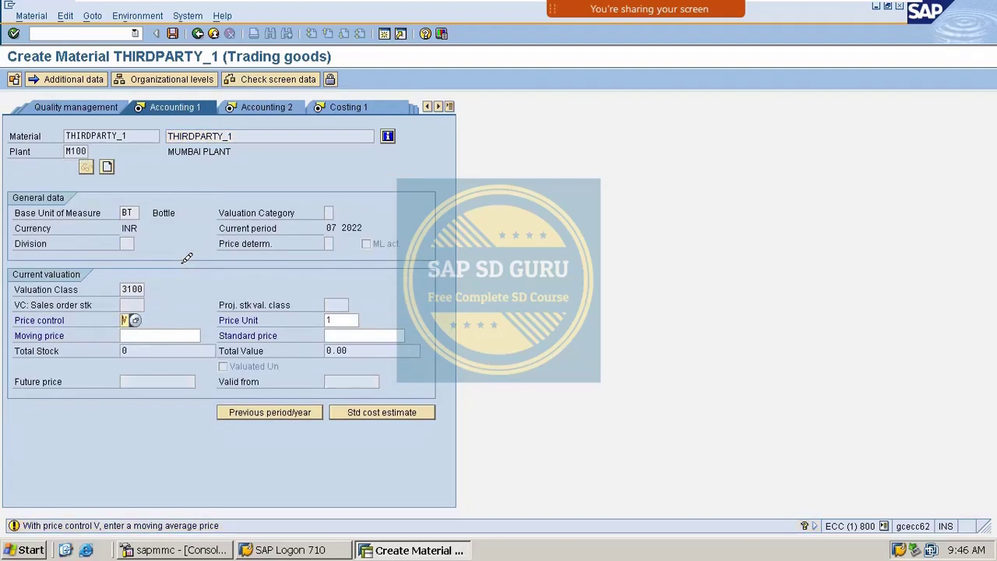
{"action": "key", "text": "Return"}
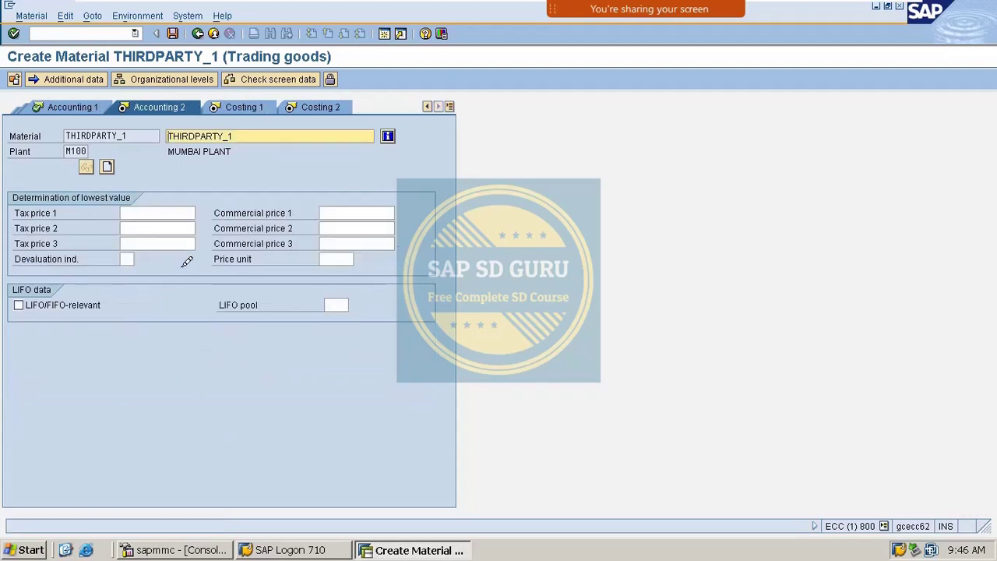
{"action": "key", "text": "Return"}
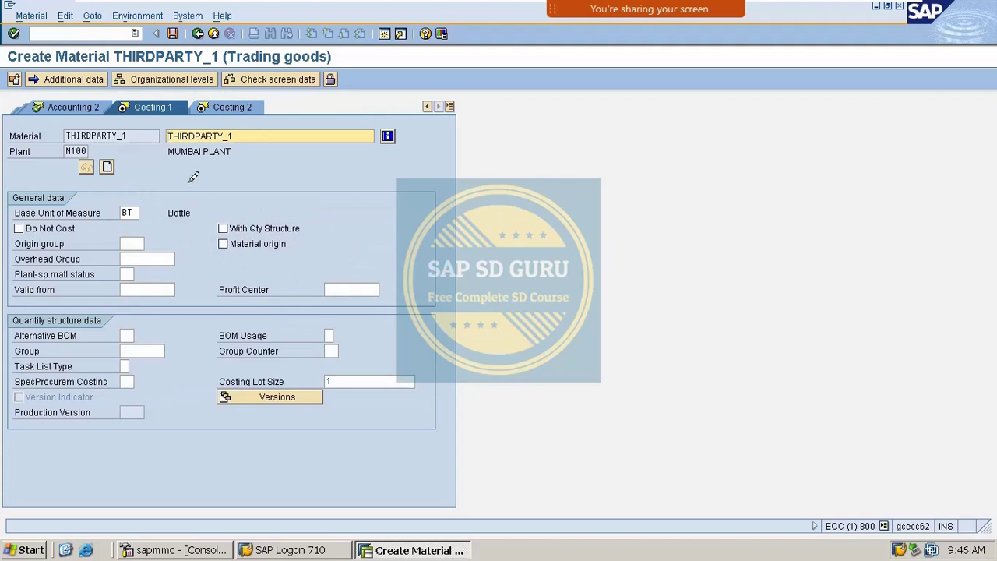
Return to the Accounting 1 view and examine the material's valuation class.
{"action": "left_click", "coordinate": [99, 107]}
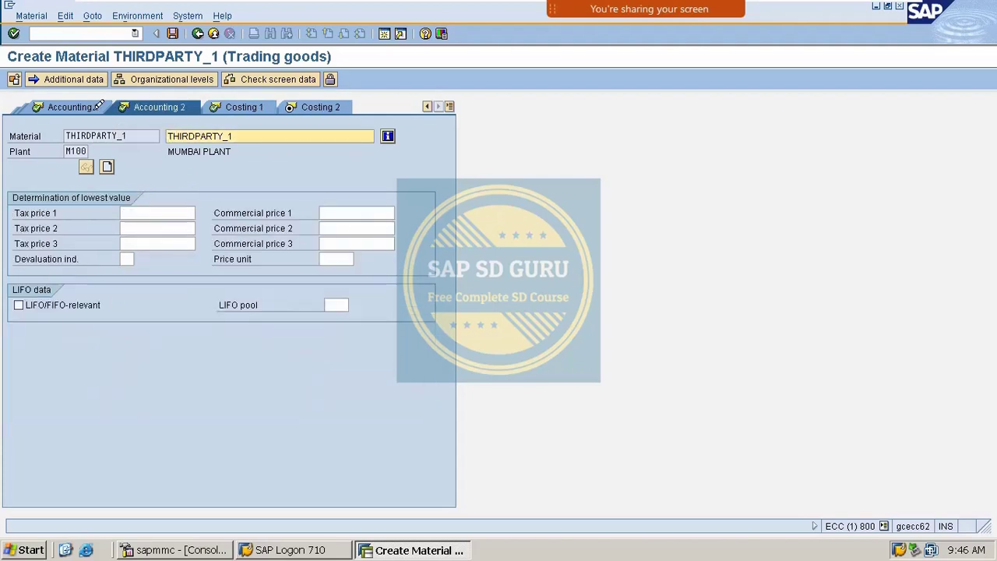
{"action": "left_click", "coordinate": [98, 106]}
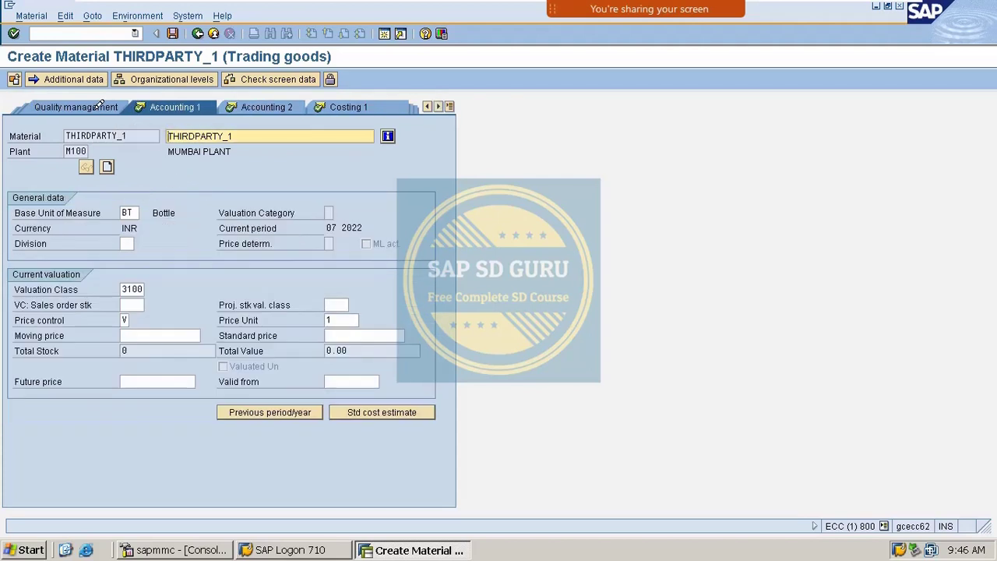
{"action": "double_click", "coordinate": [132, 288]}
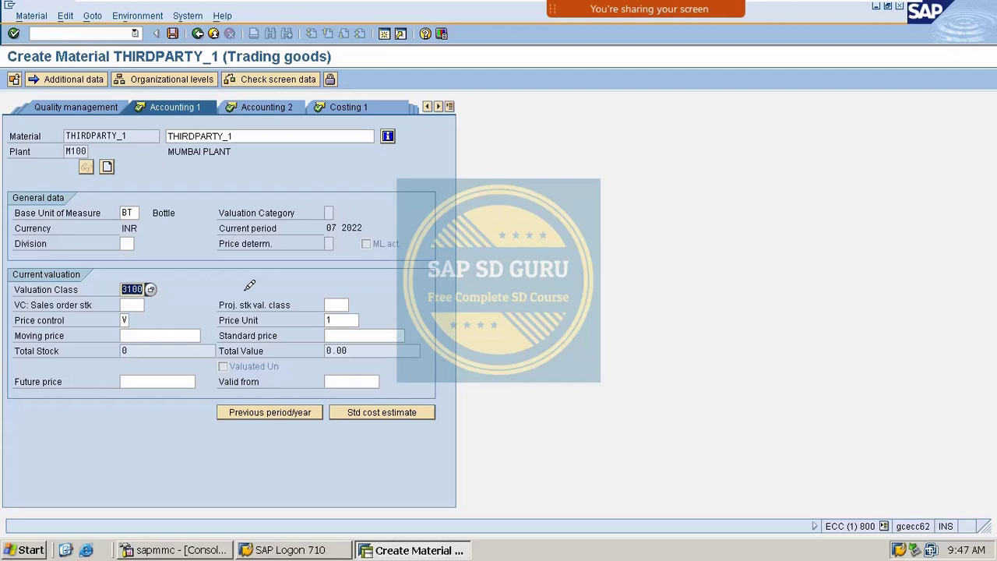
{"action": "left_click", "coordinate": [134, 288]}
{"action": "double_click", "coordinate": [131, 288]}
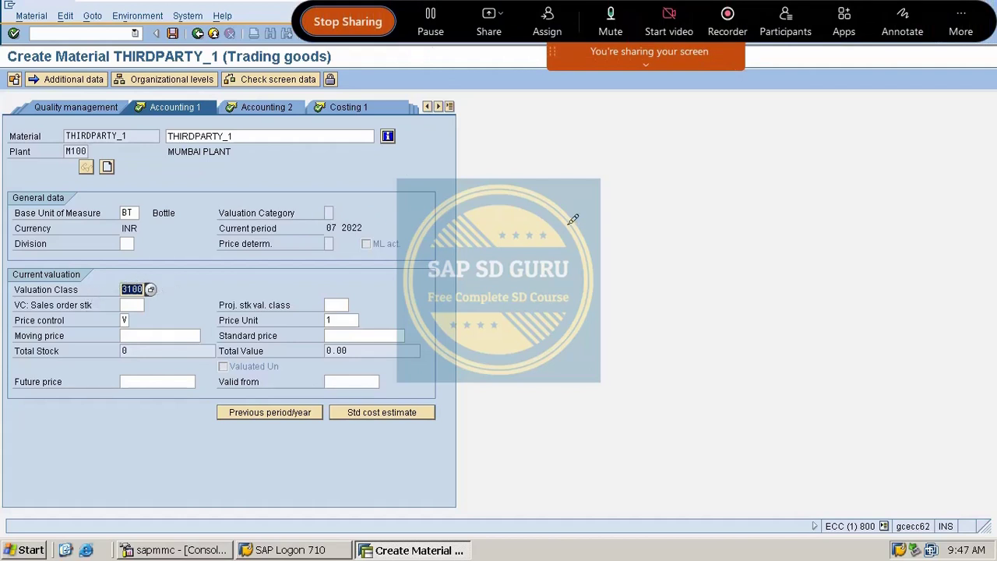
{"action": "left_click_drag", "start_coordinate": [556, 51], "coordinate": [638, 51]}
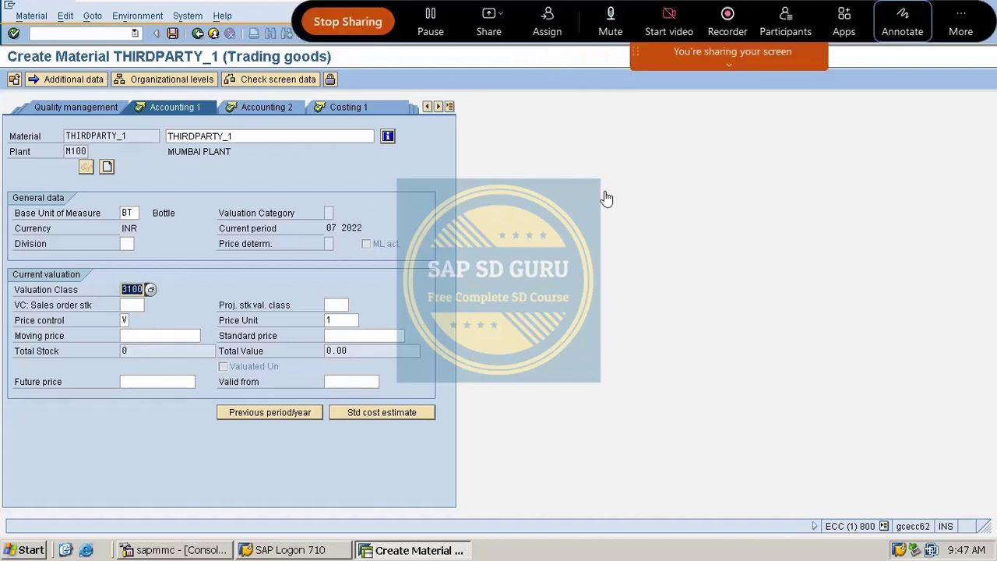
Proceed through the remaining accounting and costing views and save material THIRDPARTY_1.
{"action": "key", "text": "Return"}
{"action": "key", "text": "Return"}
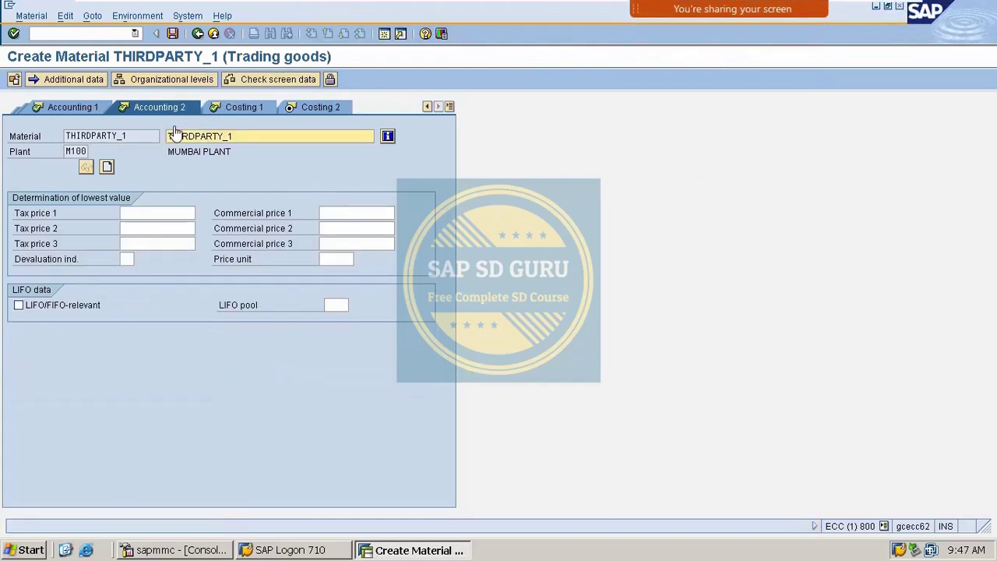
{"action": "key", "text": "Return"}
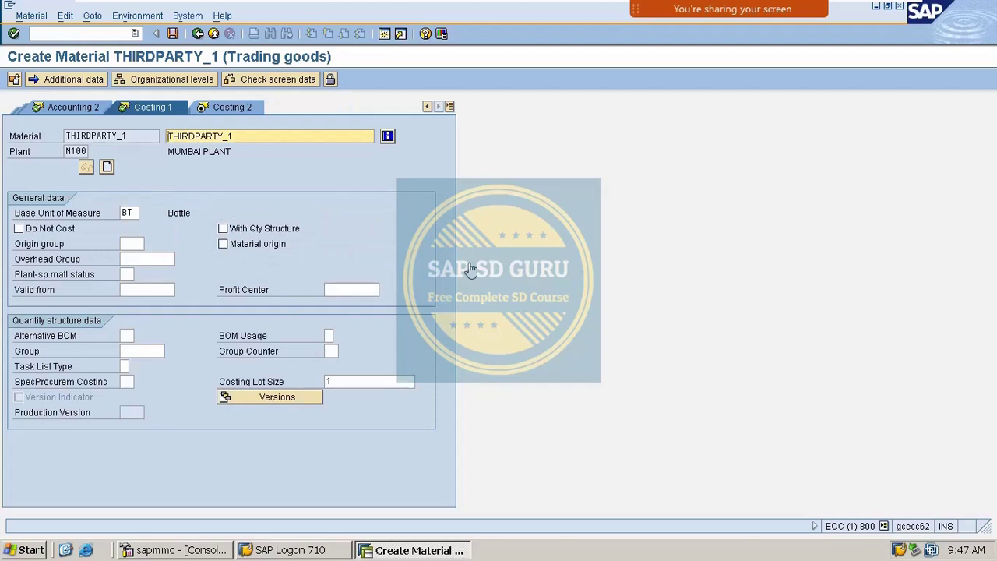
{"action": "key", "text": "Return"}
{"action": "key", "text": "Return"}
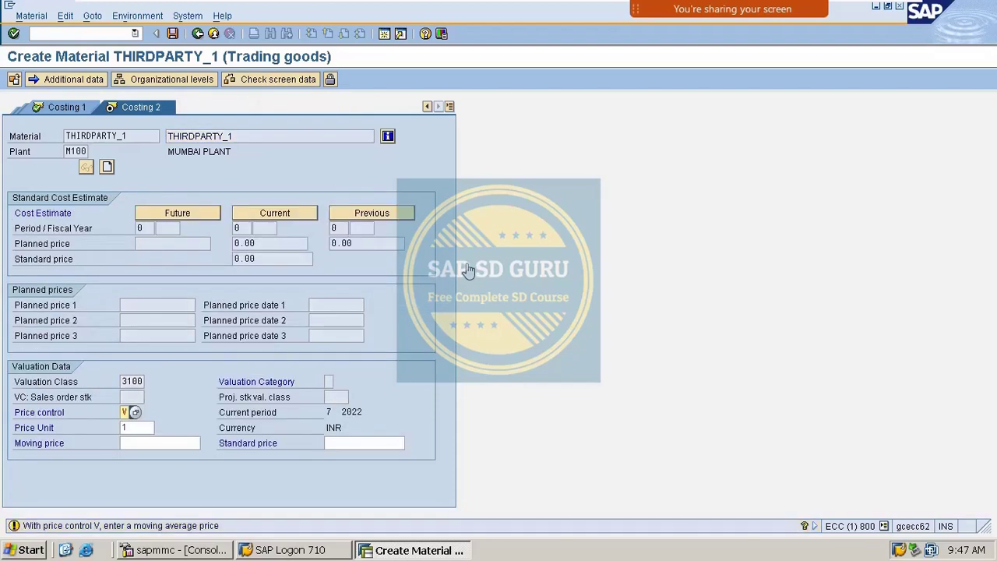
{"action": "key", "text": "Return"}
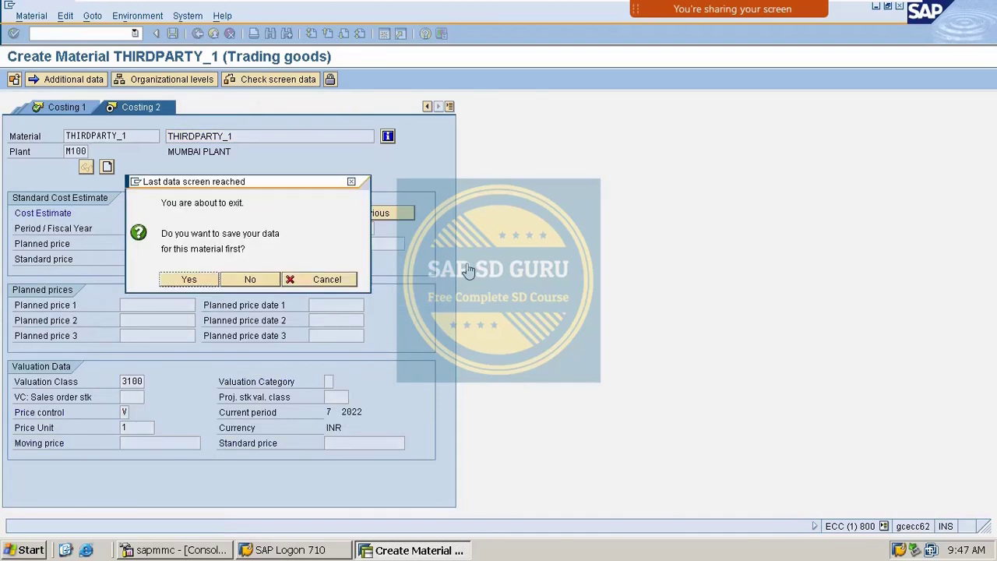
{"action": "left_click", "coordinate": [189, 280]}
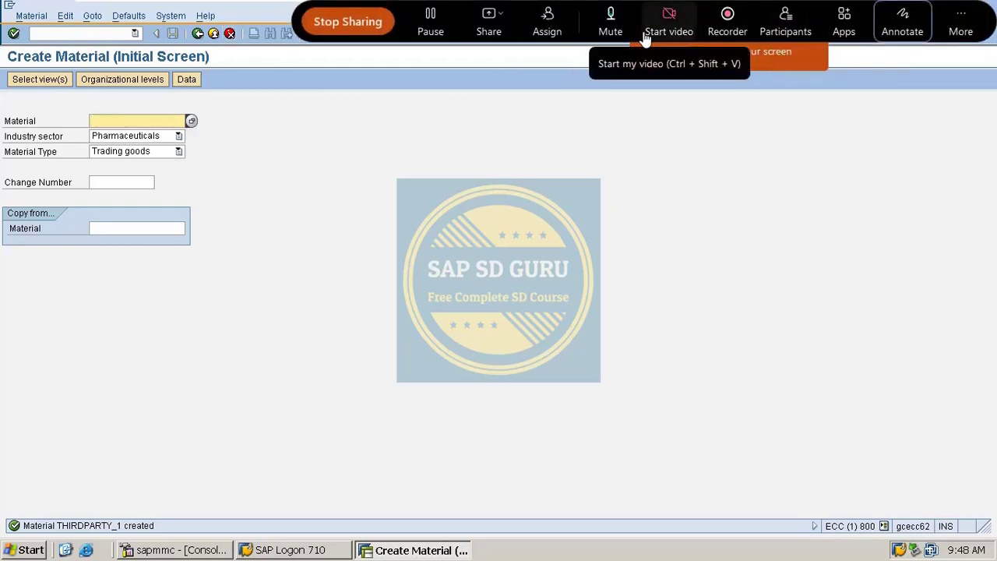
{"action": "left_click", "coordinate": [906, 23]}
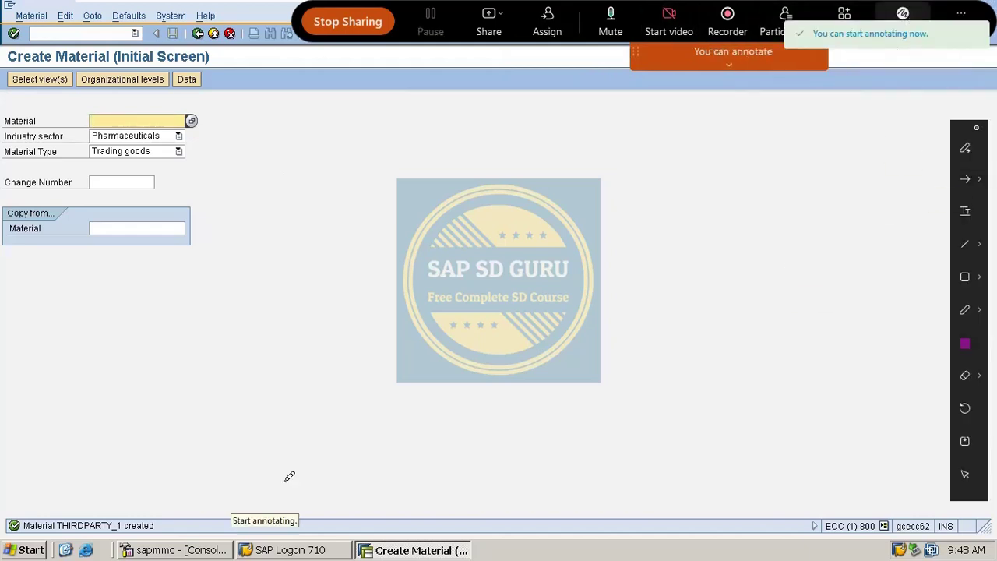
{"action": "mouse_move", "coordinate": [267, 191]}
{"action": "left_mouse_down"}
{"action": "mouse_move", "coordinate": [333, 162]}
{"action": "mouse_move", "coordinate": [356, 178]}
{"action": "mouse_move", "coordinate": [420, 184]}
{"action": "left_mouse_up"}
{"action": "left_click_drag", "start_coordinate": [424, 152], "coordinate": [397, 175]}
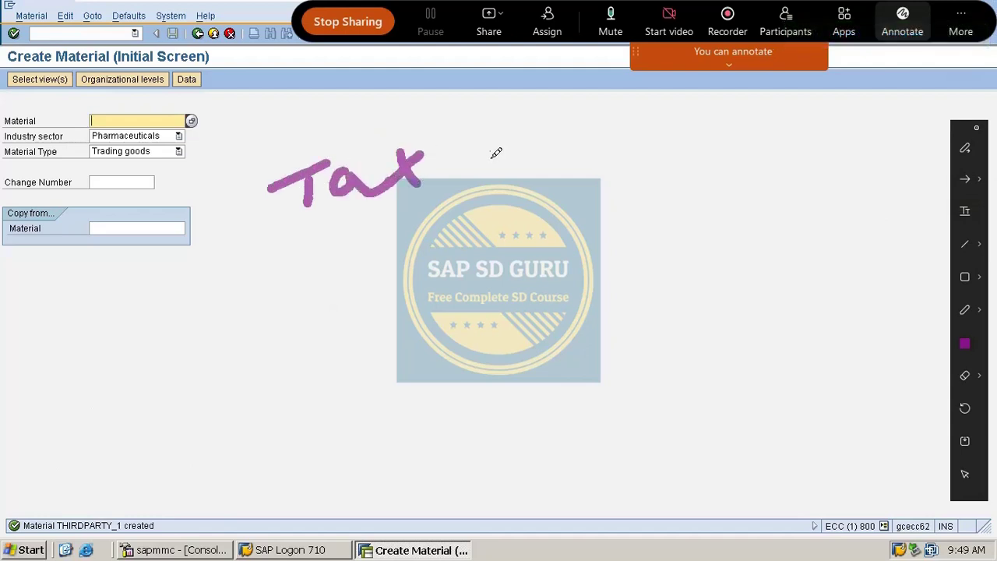
{"action": "mouse_move", "coordinate": [498, 153]}
{"action": "left_mouse_down"}
{"action": "mouse_move", "coordinate": [507, 169]}
{"action": "mouse_move", "coordinate": [530, 140]}
{"action": "mouse_move", "coordinate": [567, 143]}
{"action": "mouse_move", "coordinate": [591, 159]}
{"action": "mouse_move", "coordinate": [600, 134]}
{"action": "mouse_move", "coordinate": [615, 165]}
{"action": "mouse_move", "coordinate": [631, 165]}
{"action": "left_mouse_up"}
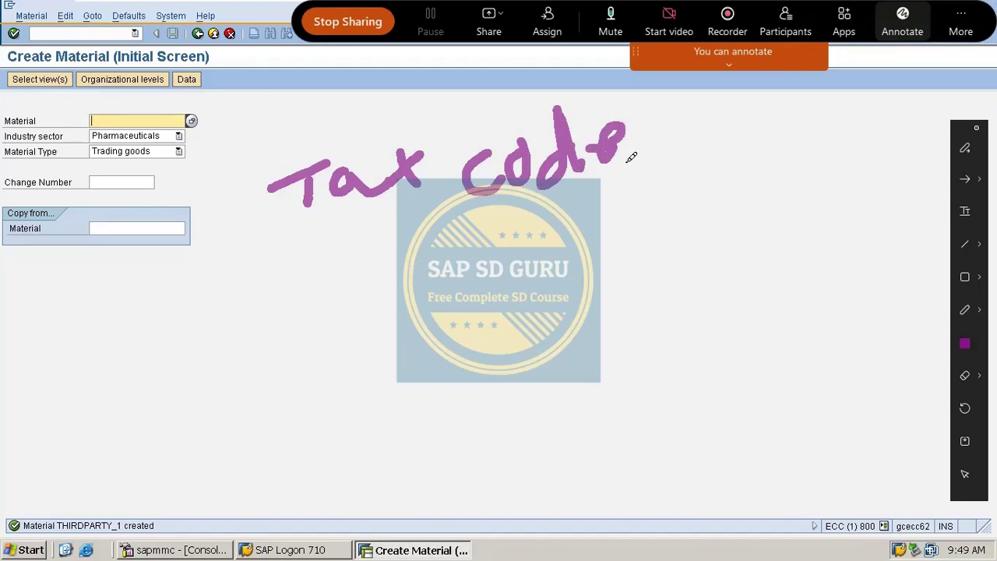
{"action": "mouse_move", "coordinate": [308, 258]}
{"action": "left_mouse_down"}
{"action": "mouse_move", "coordinate": [572, 178]}
{"action": "mouse_move", "coordinate": [629, 178]}
{"action": "left_mouse_up"}
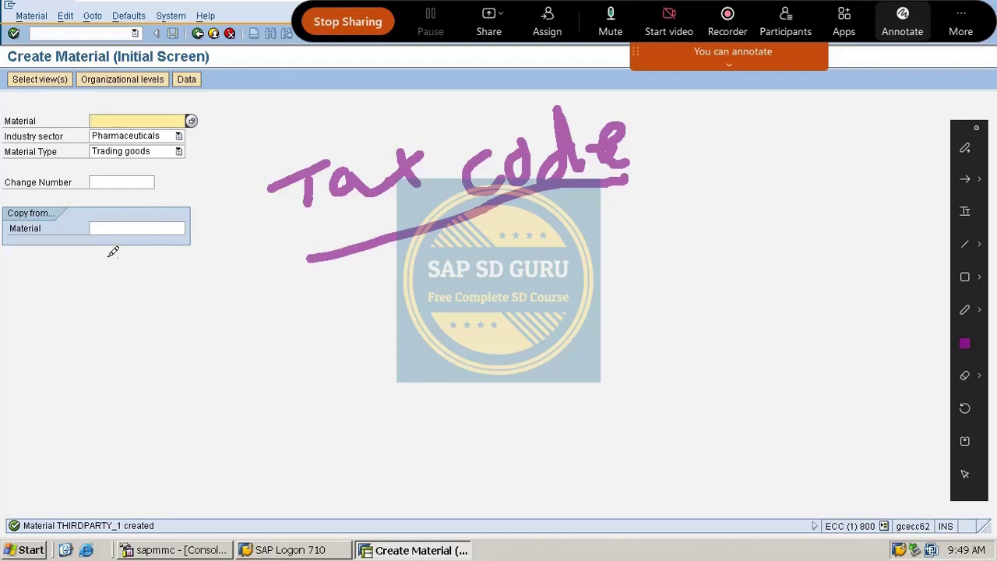
{"action": "left_click_drag", "start_coordinate": [671, 173], "coordinate": [733, 155]}
{"action": "mouse_move", "coordinate": [713, 134]}
{"action": "left_mouse_down"}
{"action": "mouse_move", "coordinate": [761, 147]}
{"action": "mouse_move", "coordinate": [738, 199]}
{"action": "left_mouse_up"}
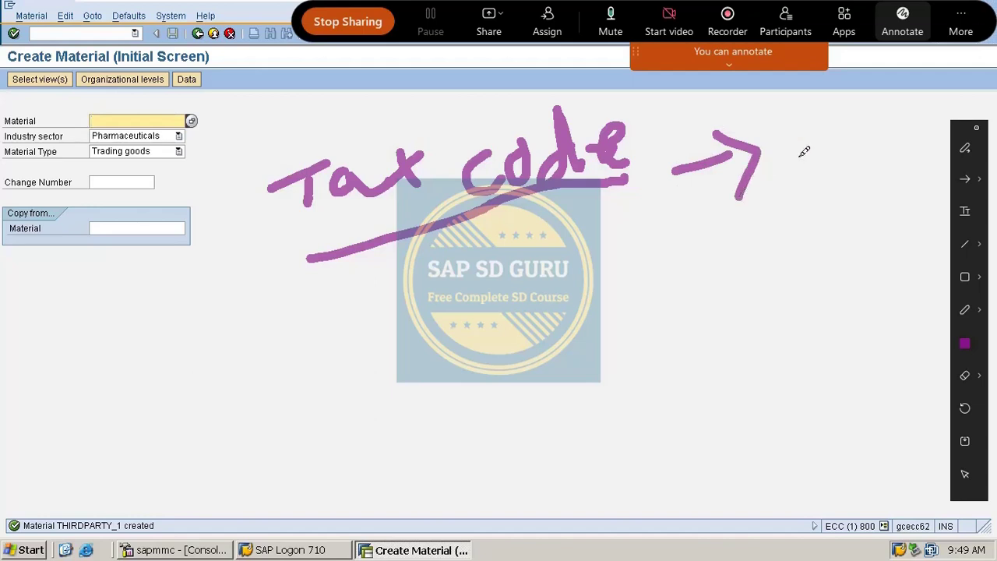
{"action": "left_click_drag", "start_coordinate": [785, 128], "coordinate": [814, 183]}
{"action": "mouse_move", "coordinate": [824, 123]}
{"action": "left_mouse_down"}
{"action": "mouse_move", "coordinate": [781, 139]}
{"action": "mouse_move", "coordinate": [784, 165]}
{"action": "left_mouse_up"}
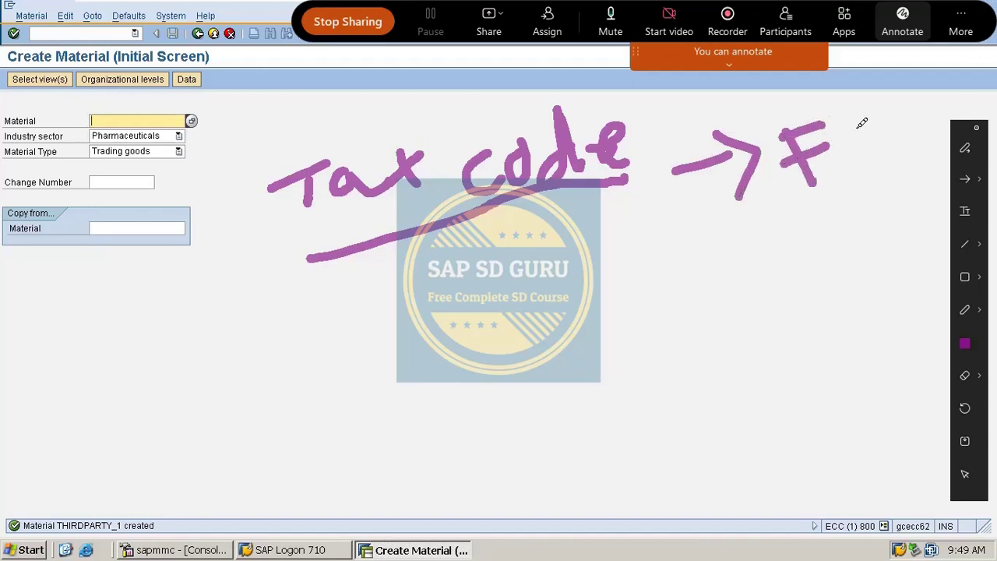
{"action": "mouse_move", "coordinate": [857, 125]}
{"action": "left_mouse_down"}
{"action": "mouse_move", "coordinate": [874, 163]}
{"action": "mouse_move", "coordinate": [885, 113]}
{"action": "mouse_move", "coordinate": [927, 147]}
{"action": "left_mouse_up"}
{"action": "mouse_move", "coordinate": [925, 100]}
{"action": "left_mouse_down"}
{"action": "mouse_move", "coordinate": [905, 148]}
{"action": "mouse_move", "coordinate": [945, 142]}
{"action": "mouse_move", "coordinate": [959, 96]}
{"action": "mouse_move", "coordinate": [945, 123]}
{"action": "left_mouse_up"}
{"action": "left_click_drag", "start_coordinate": [815, 209], "coordinate": [951, 149]}
{"action": "left_click_drag", "start_coordinate": [855, 204], "coordinate": [978, 159]}
{"action": "mouse_move", "coordinate": [757, 101]}
{"action": "left_mouse_down"}
{"action": "mouse_move", "coordinate": [793, 223]}
{"action": "mouse_move", "coordinate": [996, 189]}
{"action": "mouse_move", "coordinate": [866, 78]}
{"action": "mouse_move", "coordinate": [972, 50]}
{"action": "left_mouse_up"}
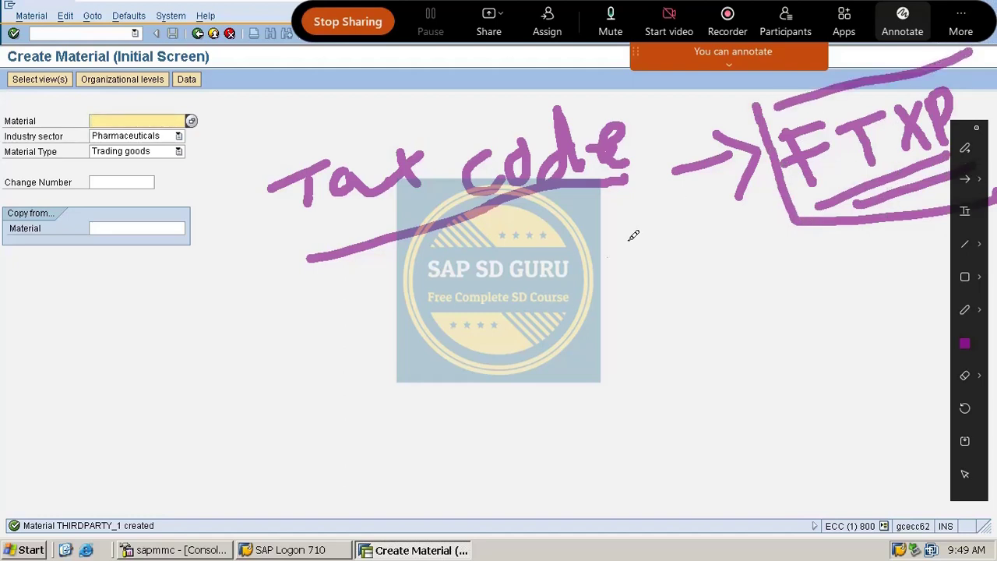
Open tax code maintenance with transaction FTXP for country IN.
{"action": "left_click", "coordinate": [78, 31]}
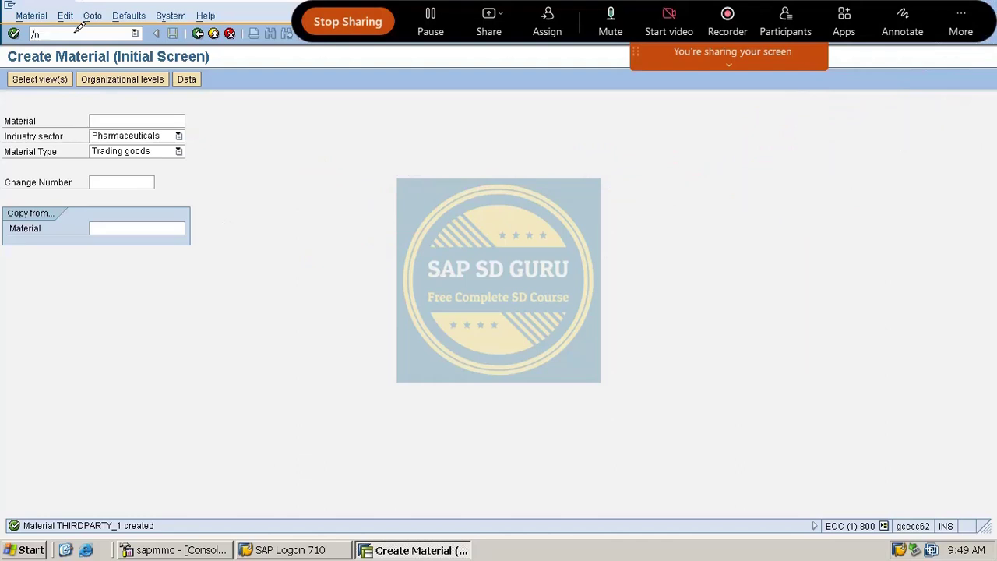
{"action": "type", "text": "/nftxp"}
{"action": "key", "text": "Return"}
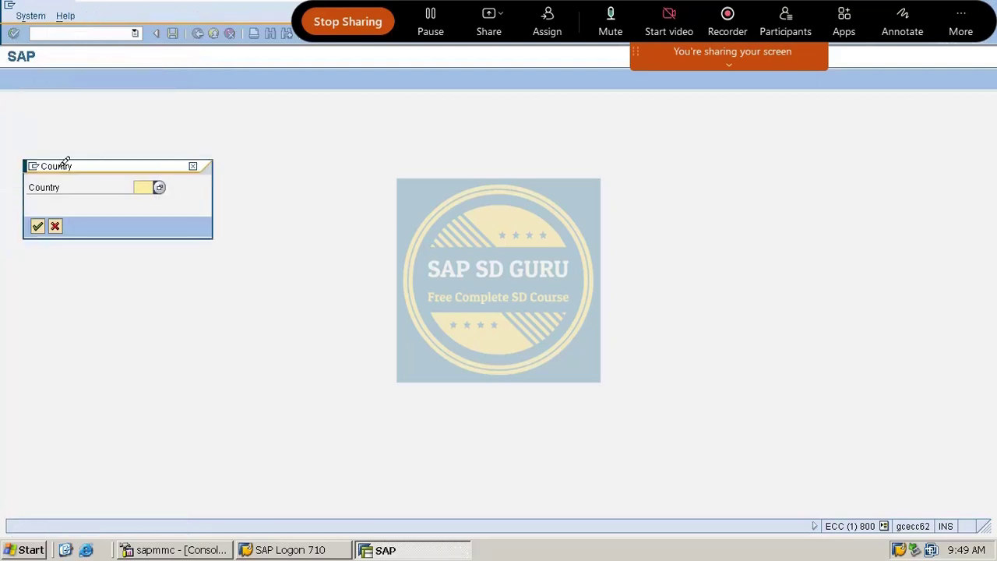
{"action": "left_click_drag", "start_coordinate": [74, 166], "coordinate": [518, 143]}
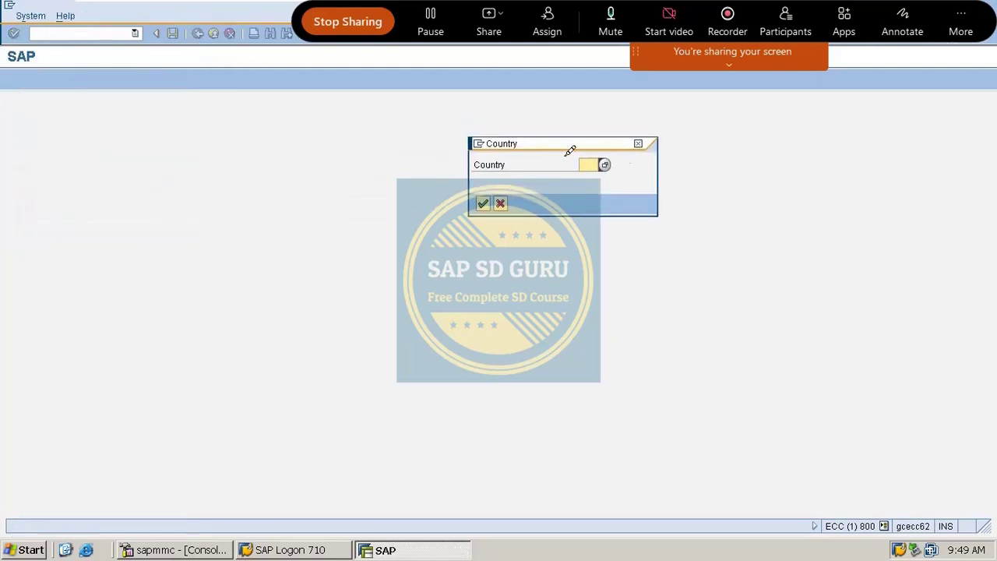
{"action": "type", "text": "in"}
{"action": "key", "text": "Return"}
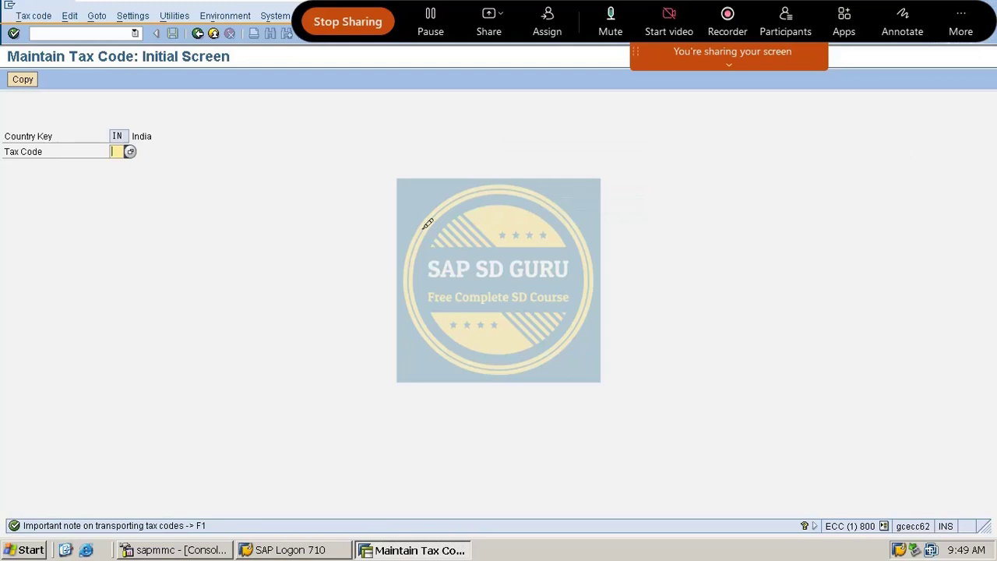
Start a new tax code TT for India and enter "input tax" as its description.
{"action": "type", "text": "tt"}
{"action": "key", "text": "Return"}
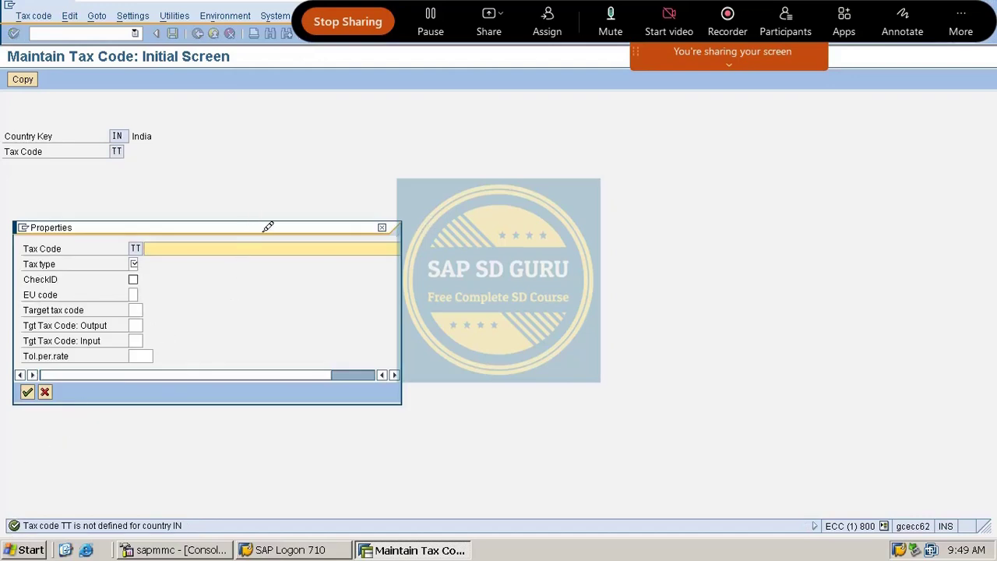
{"action": "left_click_drag", "start_coordinate": [352, 226], "coordinate": [733, 109]}
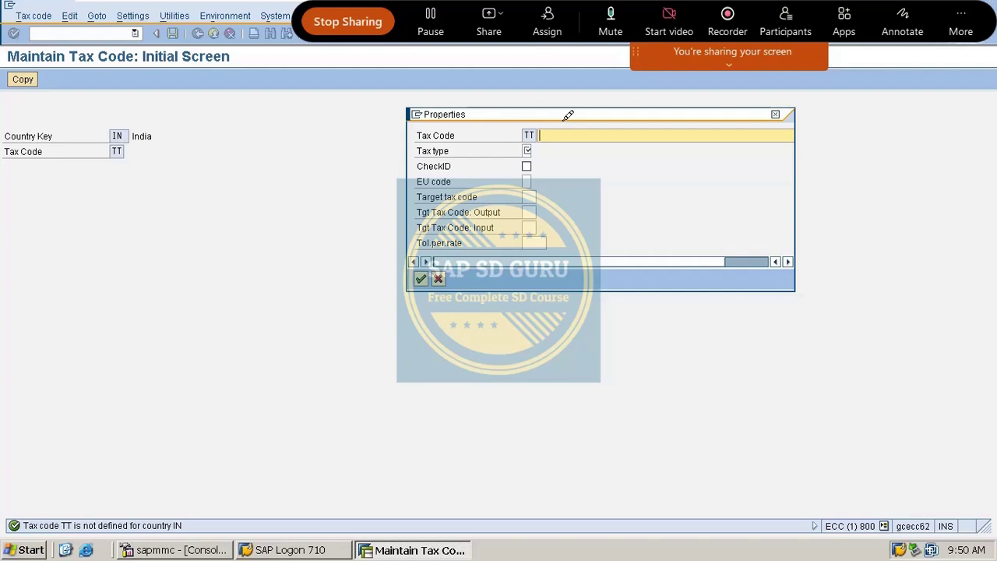
{"action": "key", "text": "Return"}
{"action": "key", "text": "Return"}
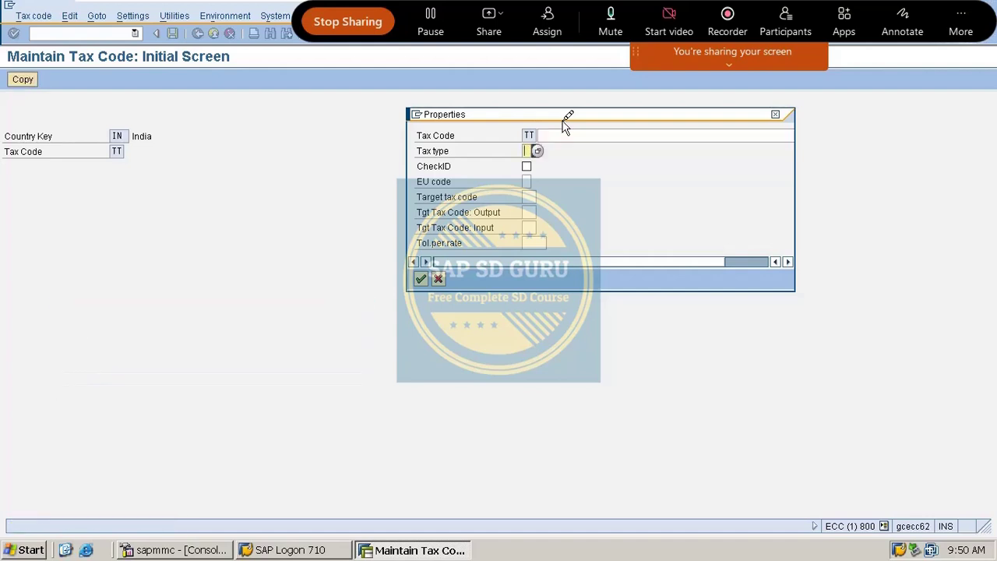
{"action": "type", "text": "V"}
{"action": "left_click", "coordinate": [557, 132]}
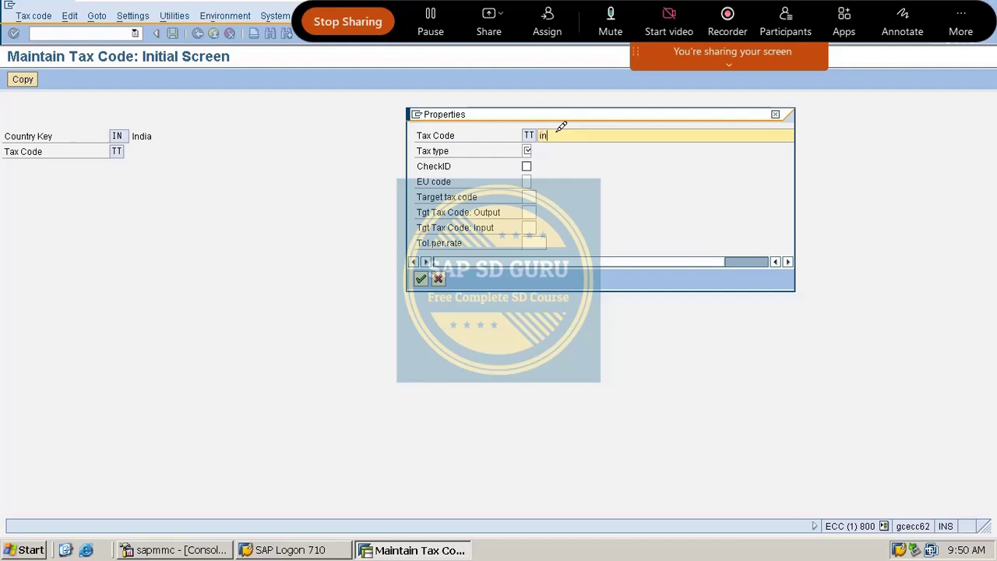
{"action": "type", "text": "input tax"}
Assign tax type V (Input tax) to tax code TT, check the available tax types, and accept the properties.
{"action": "left_click", "coordinate": [534, 149]}
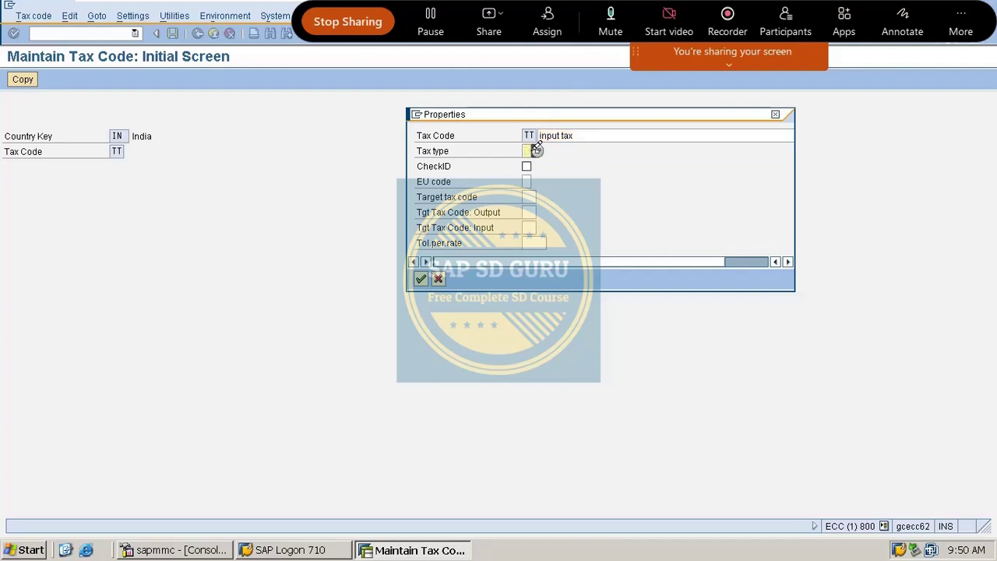
{"action": "left_click", "coordinate": [536, 148]}
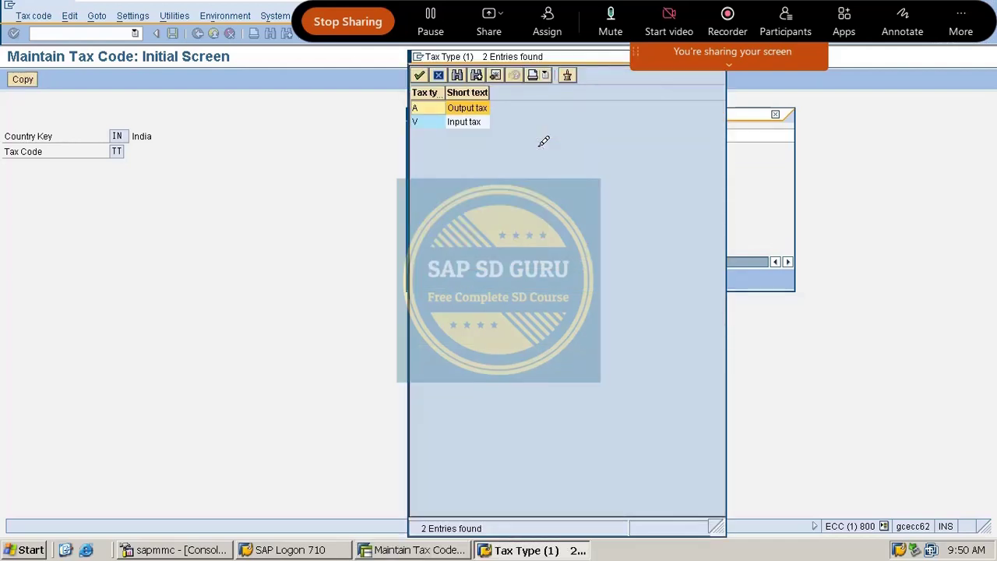
{"action": "double_click", "coordinate": [458, 121]}
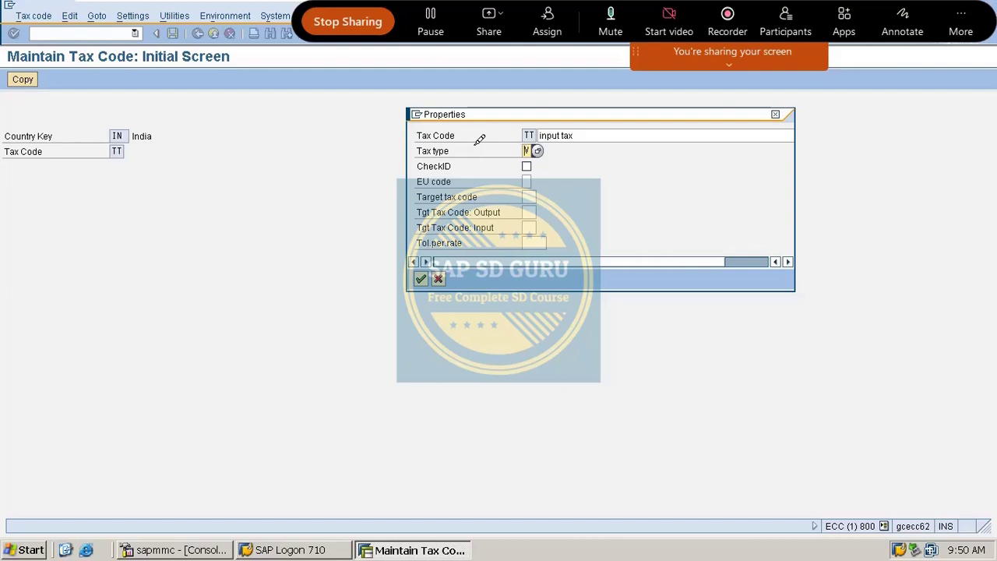
{"action": "left_click", "coordinate": [537, 150]}
{"action": "left_click_drag", "start_coordinate": [558, 53], "coordinate": [226, 86]}
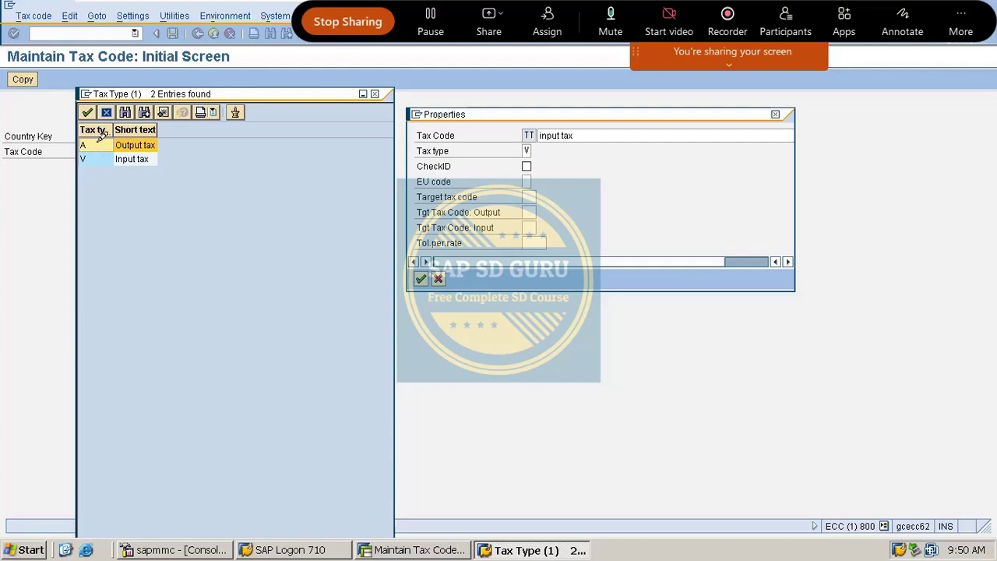
{"action": "left_click", "coordinate": [375, 92]}
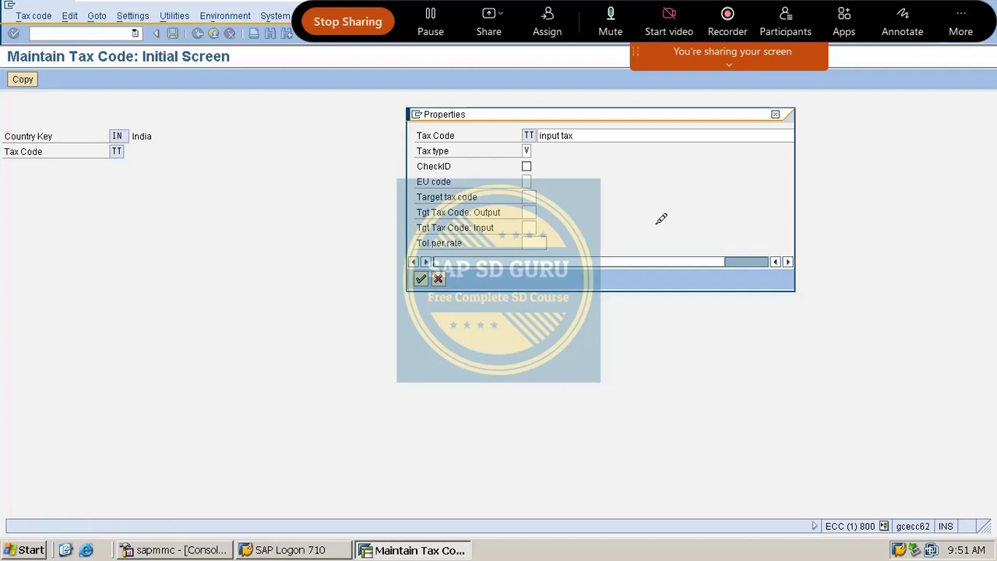
{"action": "key", "text": "Return"}
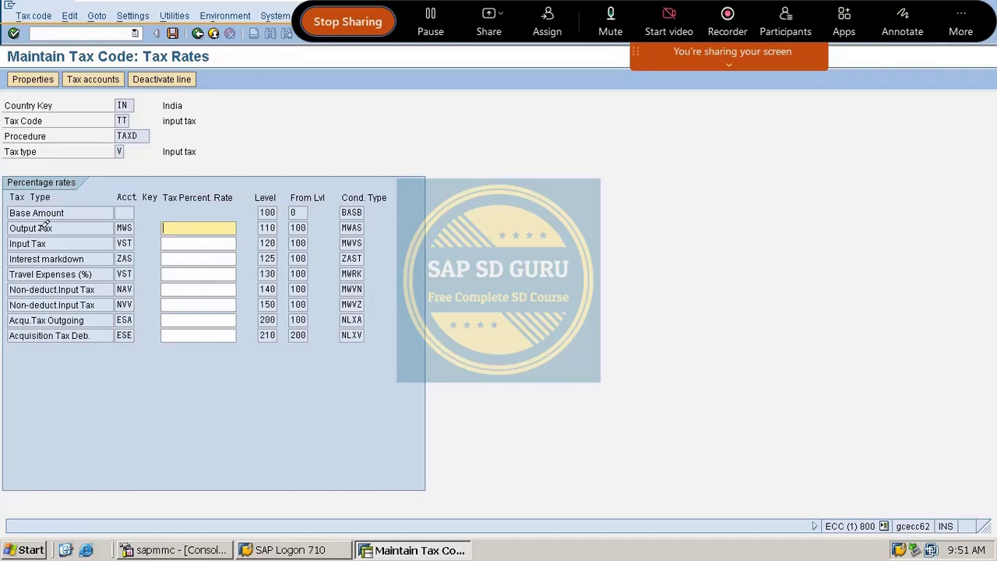
Enter a tax rate of 4 percent for Input Tax (account key VST) and save tax code TT.
{"action": "left_click", "coordinate": [187, 242]}
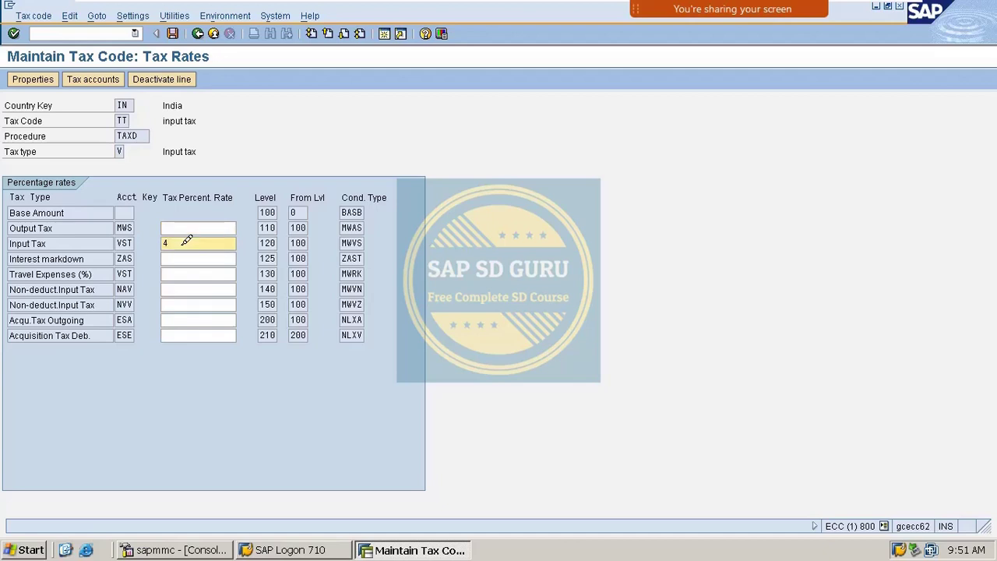
{"action": "key", "text": "Return"}
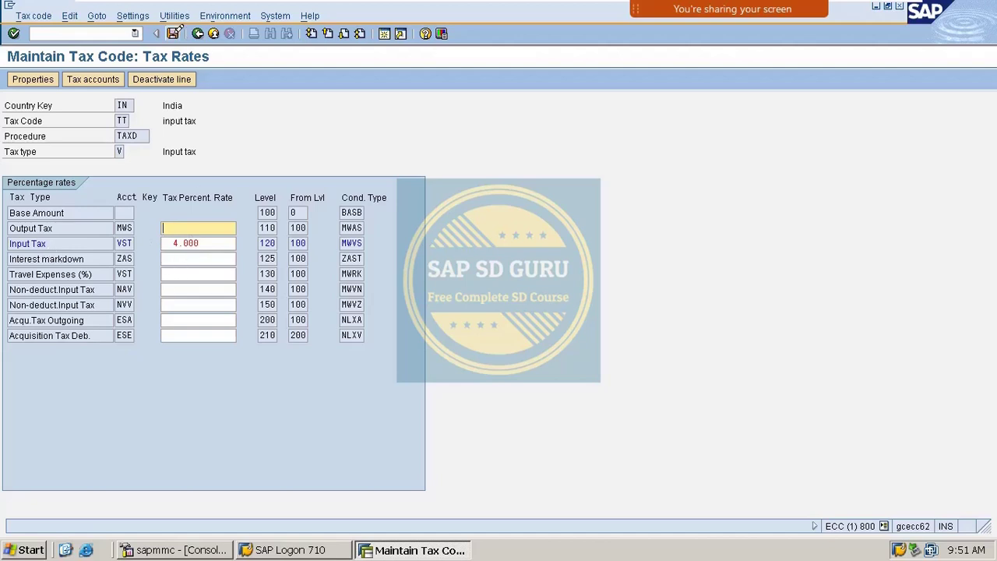
{"action": "left_click", "coordinate": [174, 33]}
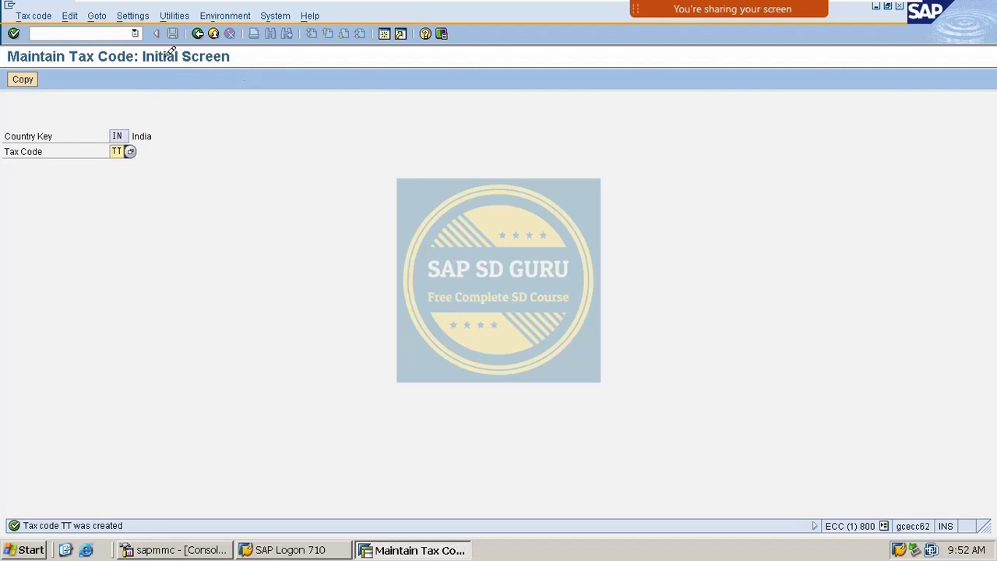
Leave tax code maintenance and return to the SAP Easy Access screen with /n.
{"action": "left_click", "coordinate": [80, 31]}
{"action": "type", "text": "/n"}
{"action": "key", "text": "Return"}
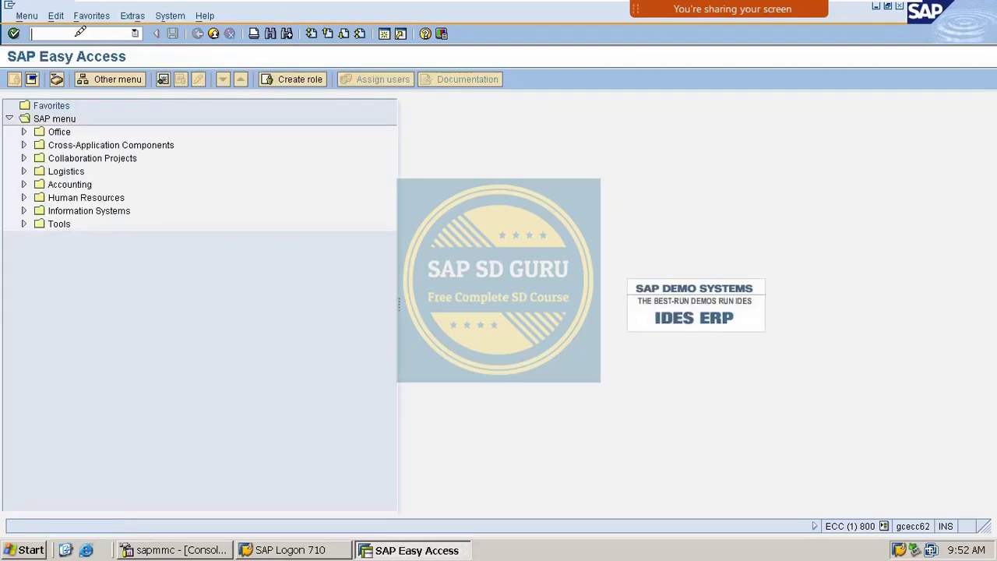